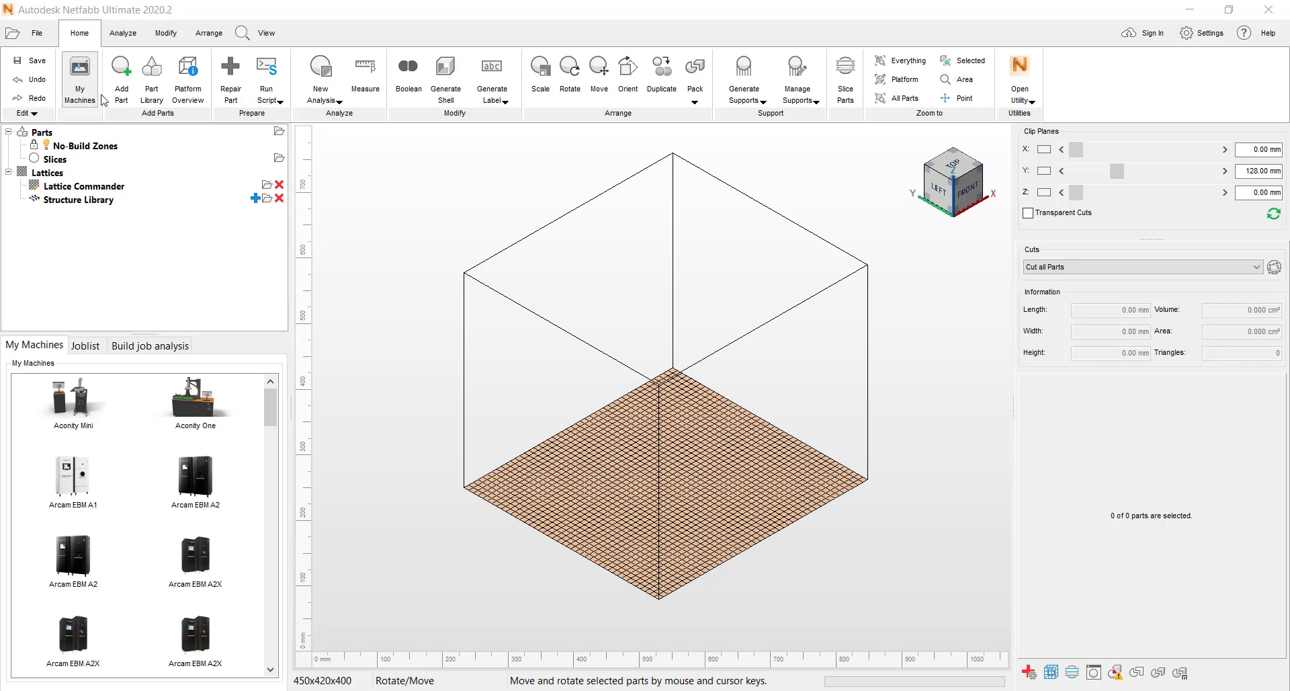
# - Import BRACKET.3mf from the Lattice_videoes folder as a part, with automatic extended repair on
pyautogui.click(122, 71)
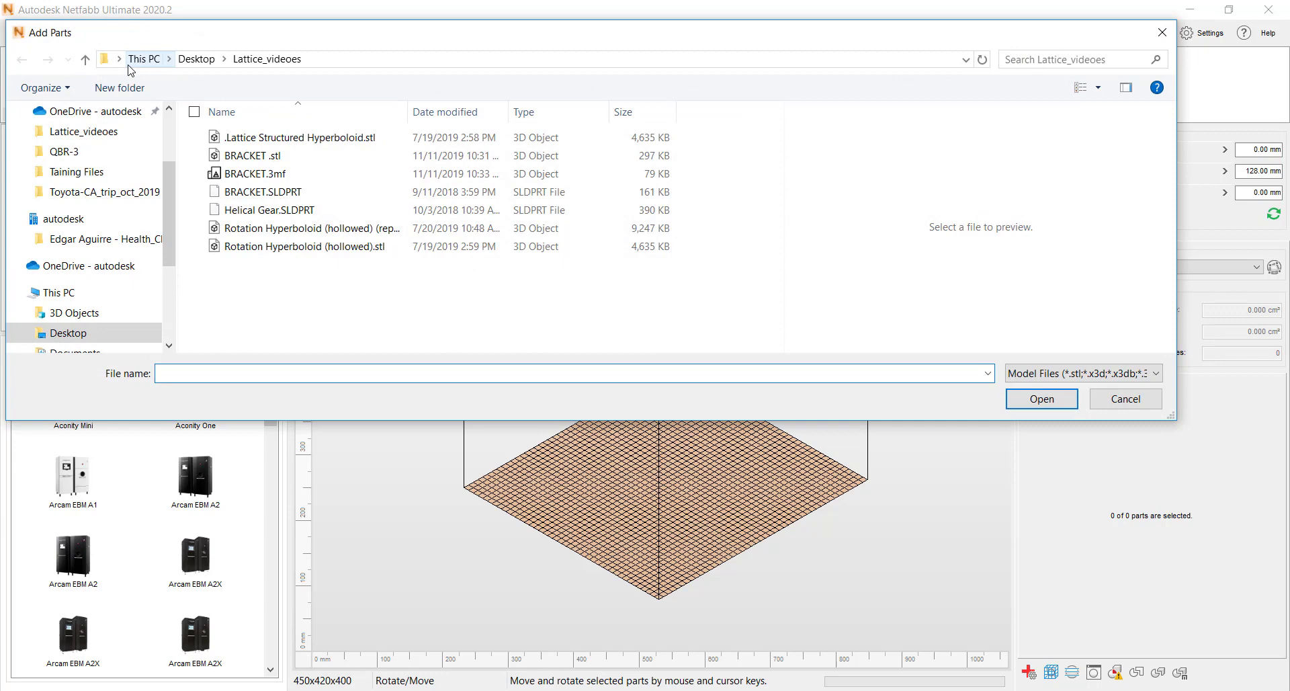
pyautogui.click(274, 176)
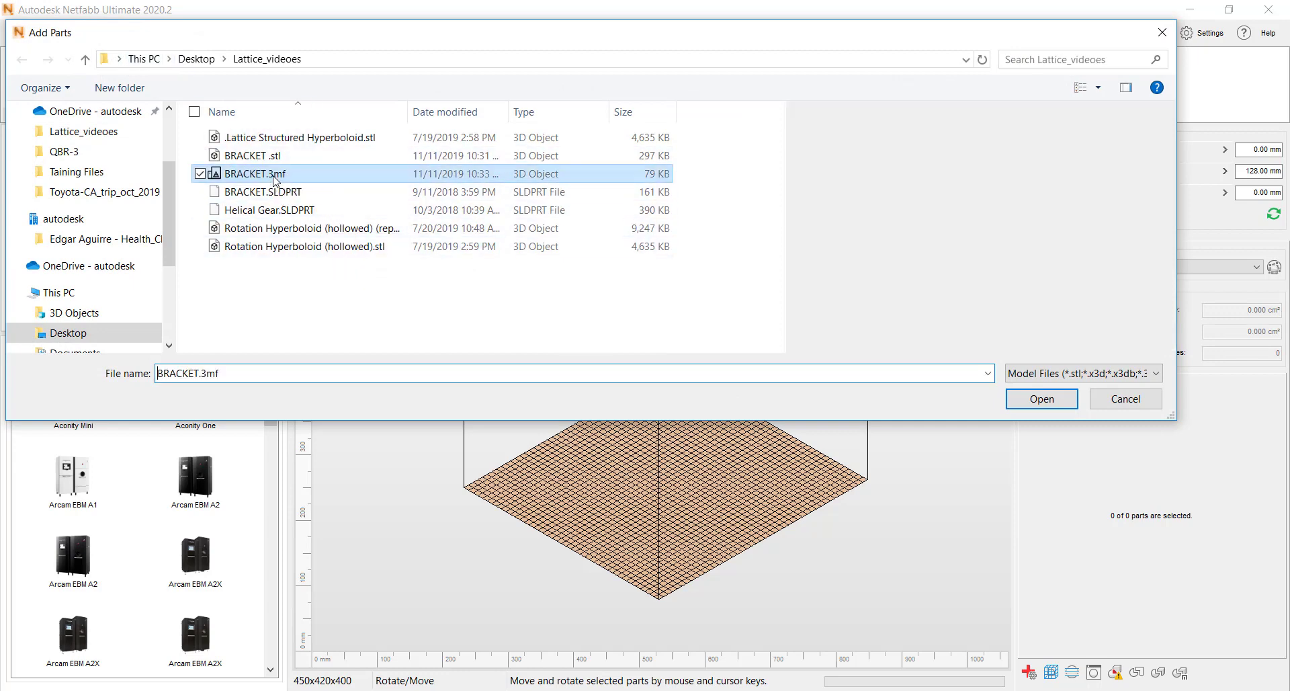
pyautogui.click(1156, 375)
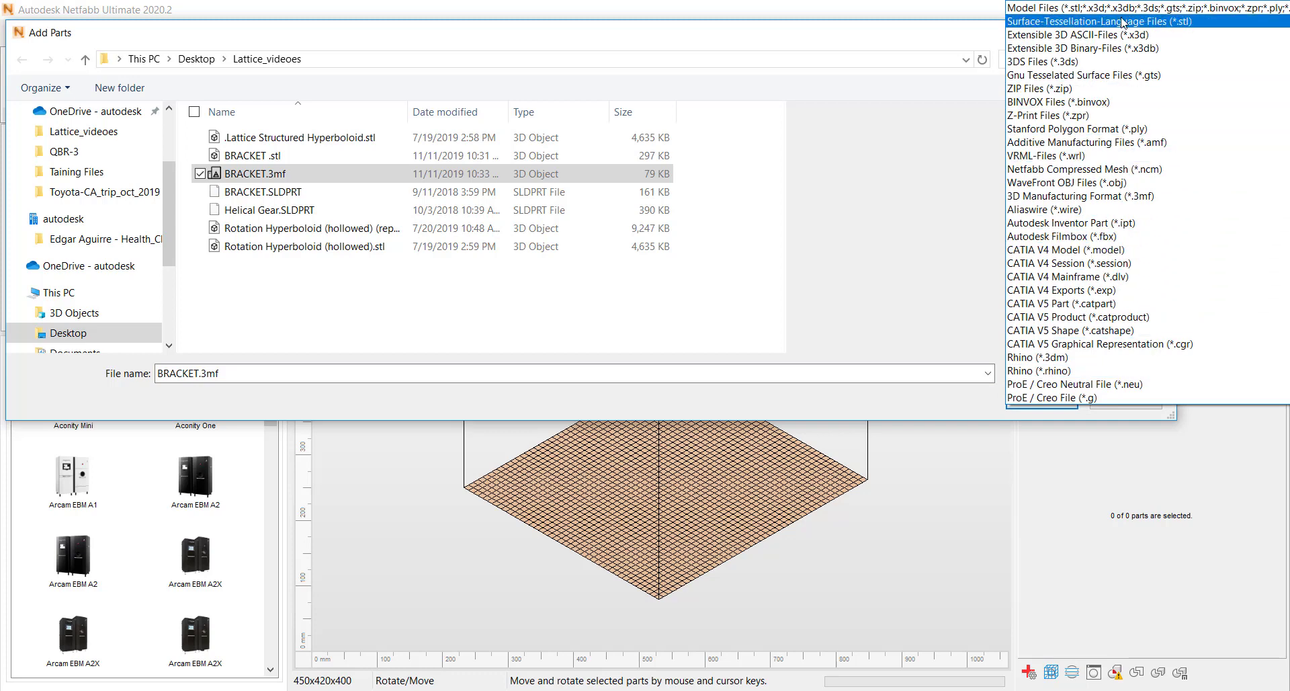
pyautogui.scroll(-1, 1131, 257)
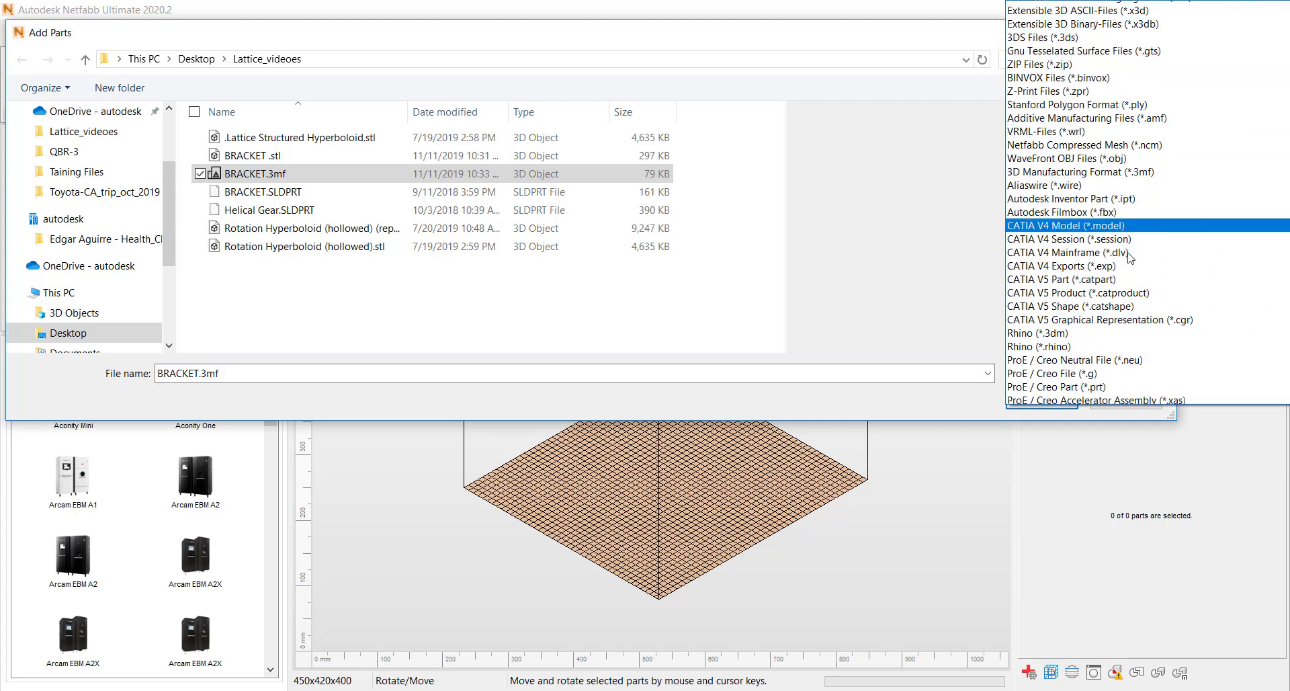
pyautogui.scroll(-8, 1131, 258)
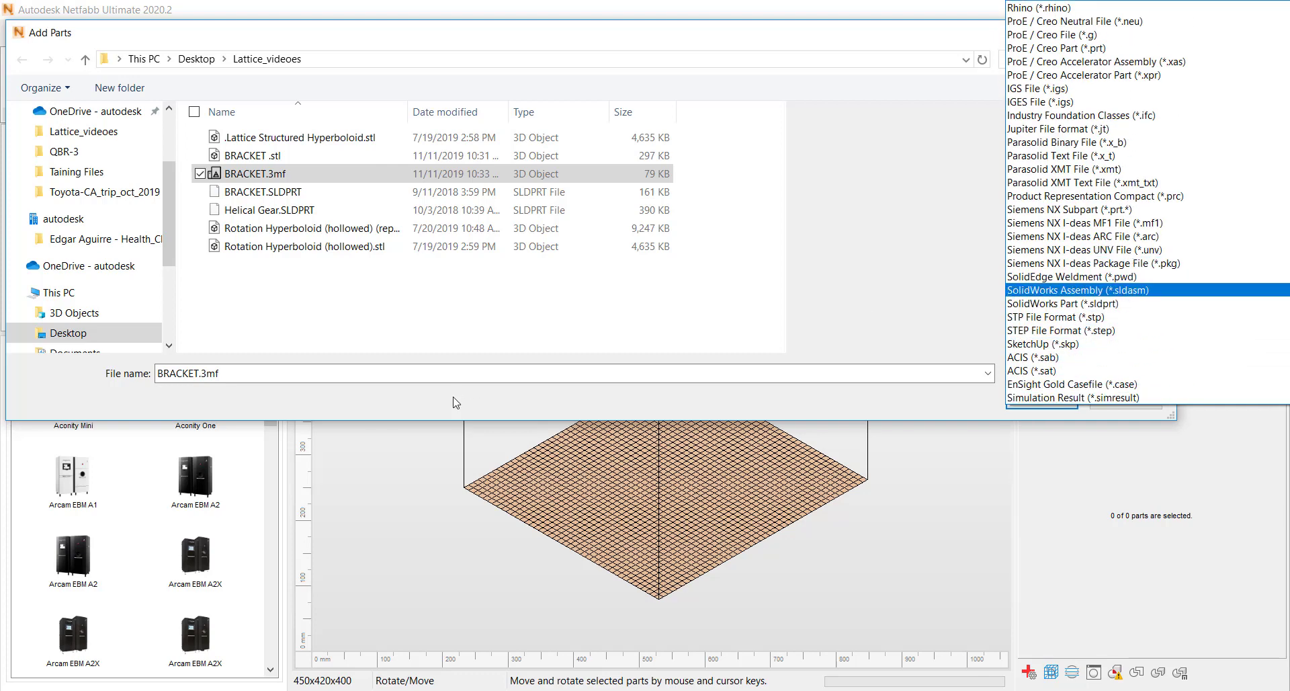
pyautogui.click(524, 340)
pyautogui.click(1042, 400)
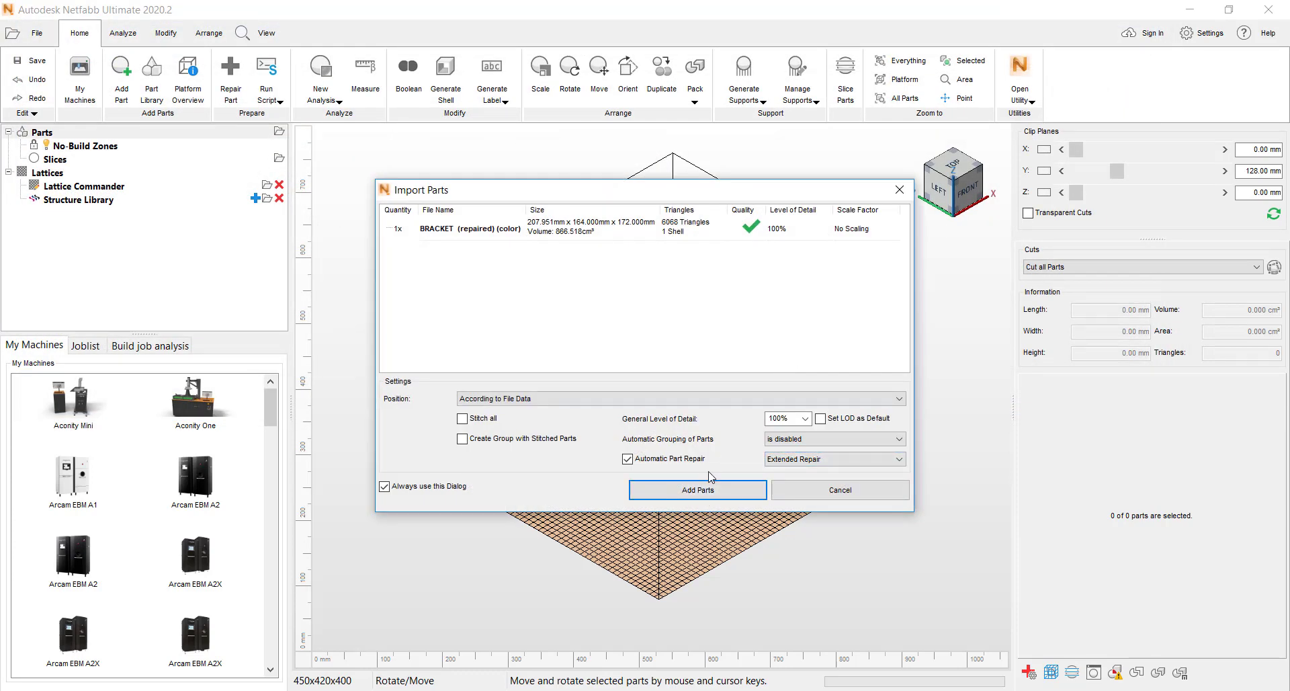
pyautogui.click(699, 490)
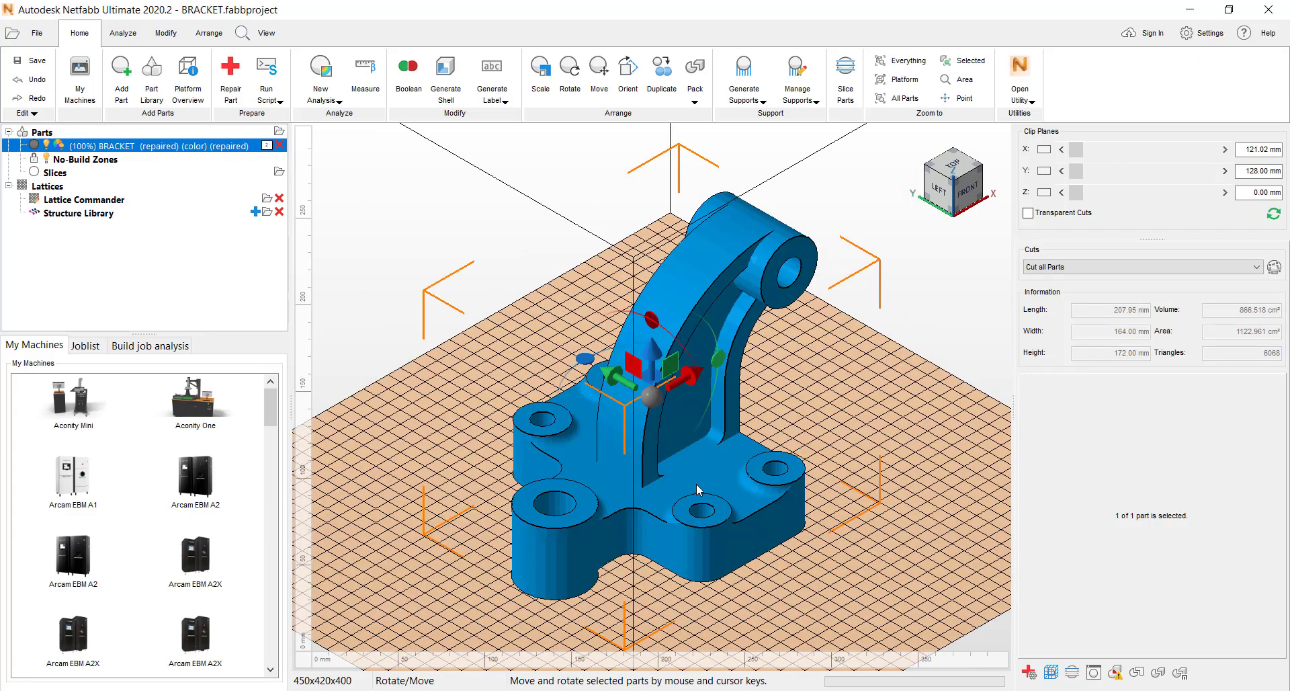
# - Load the imported bracket part into the Lattice Commander as a component
pyautogui.moveTo(683, 465); pyautogui.dragTo(576, 463, button='right')
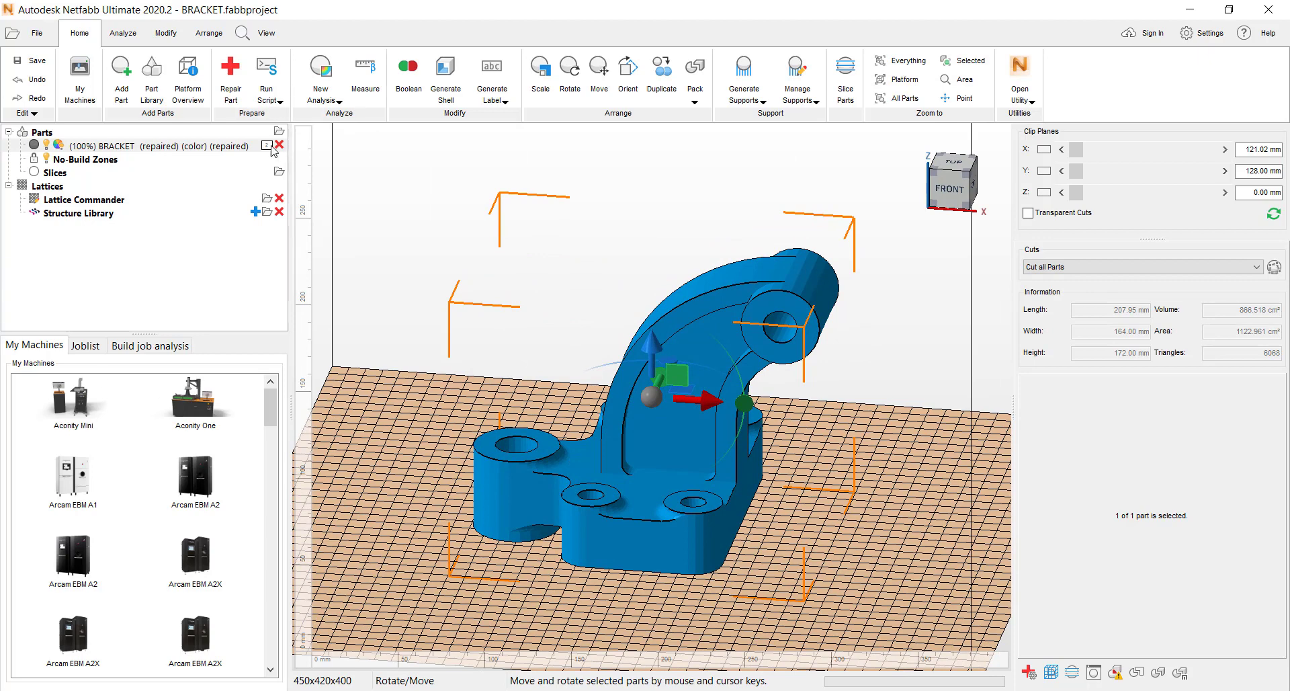
pyautogui.click(195, 147)
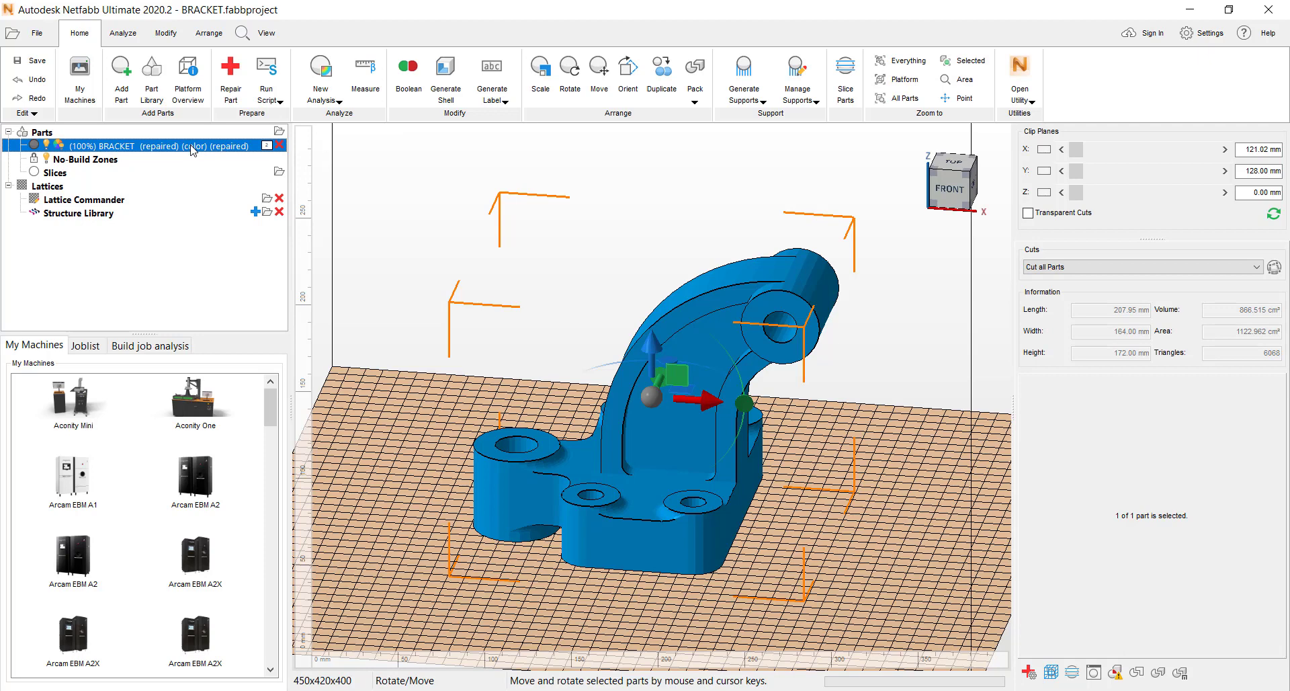
pyautogui.moveTo(193, 149); pyautogui.dragTo(120, 210)
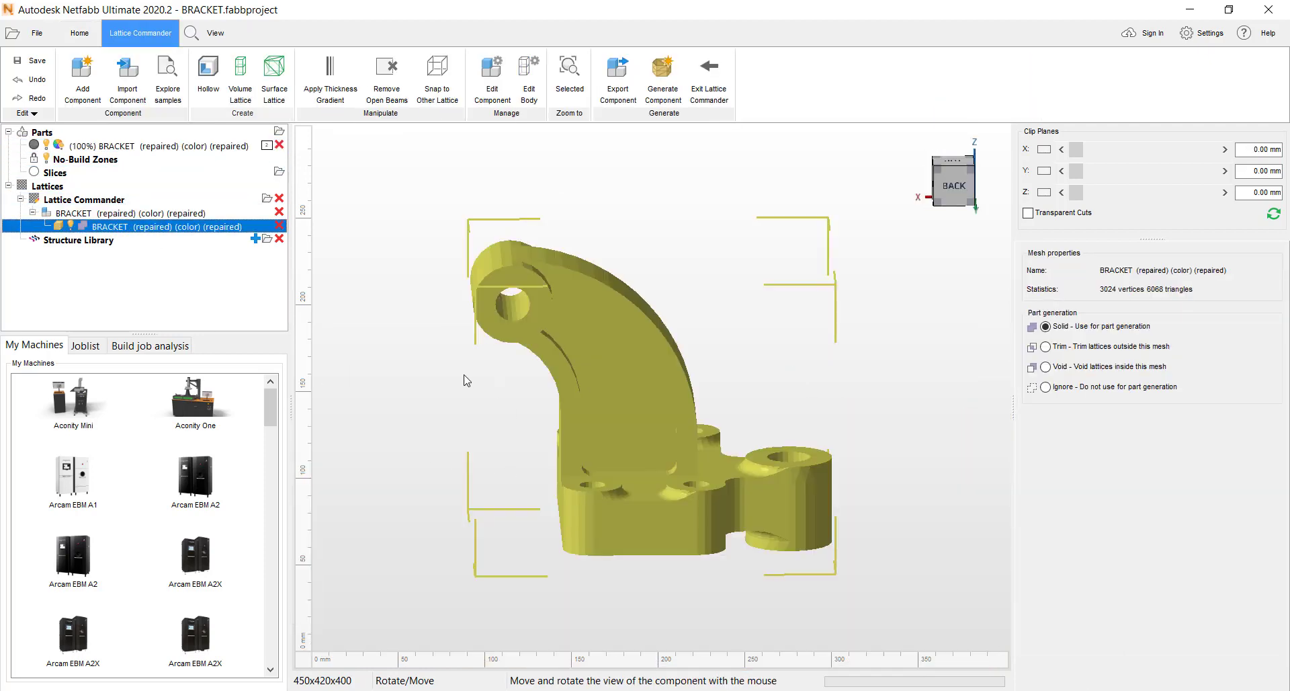
# - Hollow the bracket body with a 3.158 mm thick skin, keeping and hiding the original and excluding it from part output
pyautogui.moveTo(467, 380); pyautogui.dragTo(815, 369)
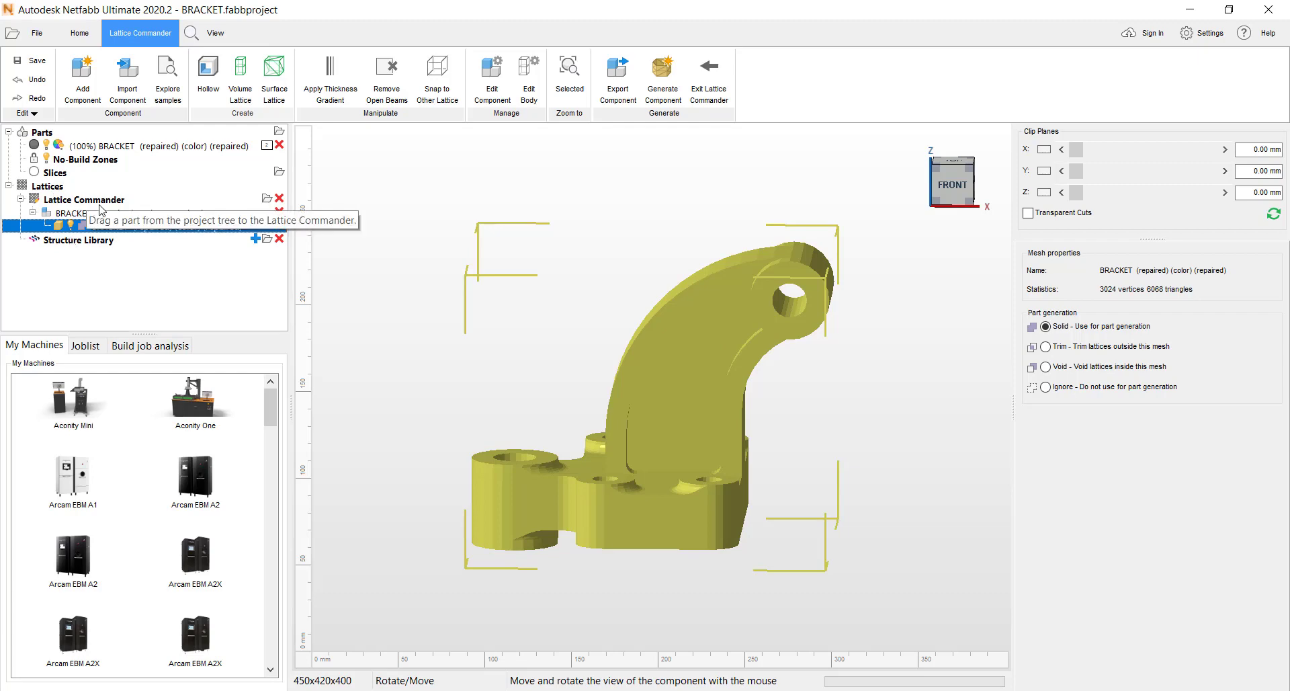
pyautogui.moveTo(693, 450); pyautogui.dragTo(687, 452, button='right')
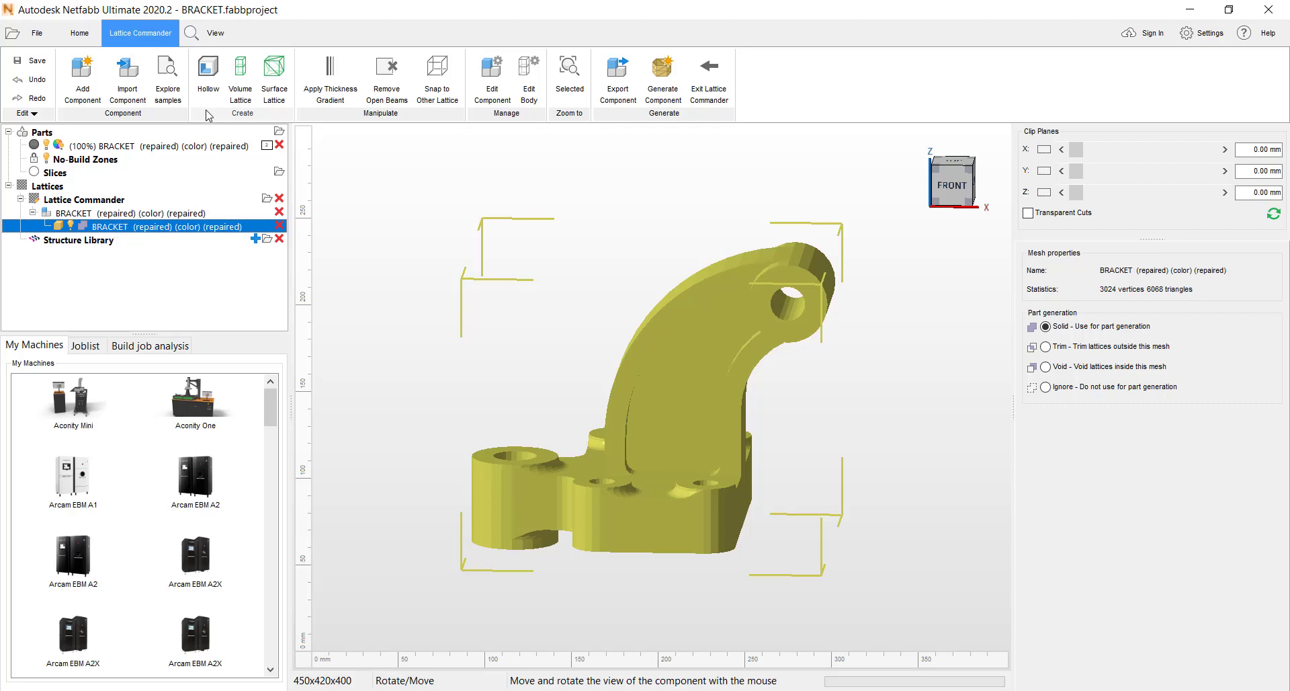
pyautogui.click(208, 73)
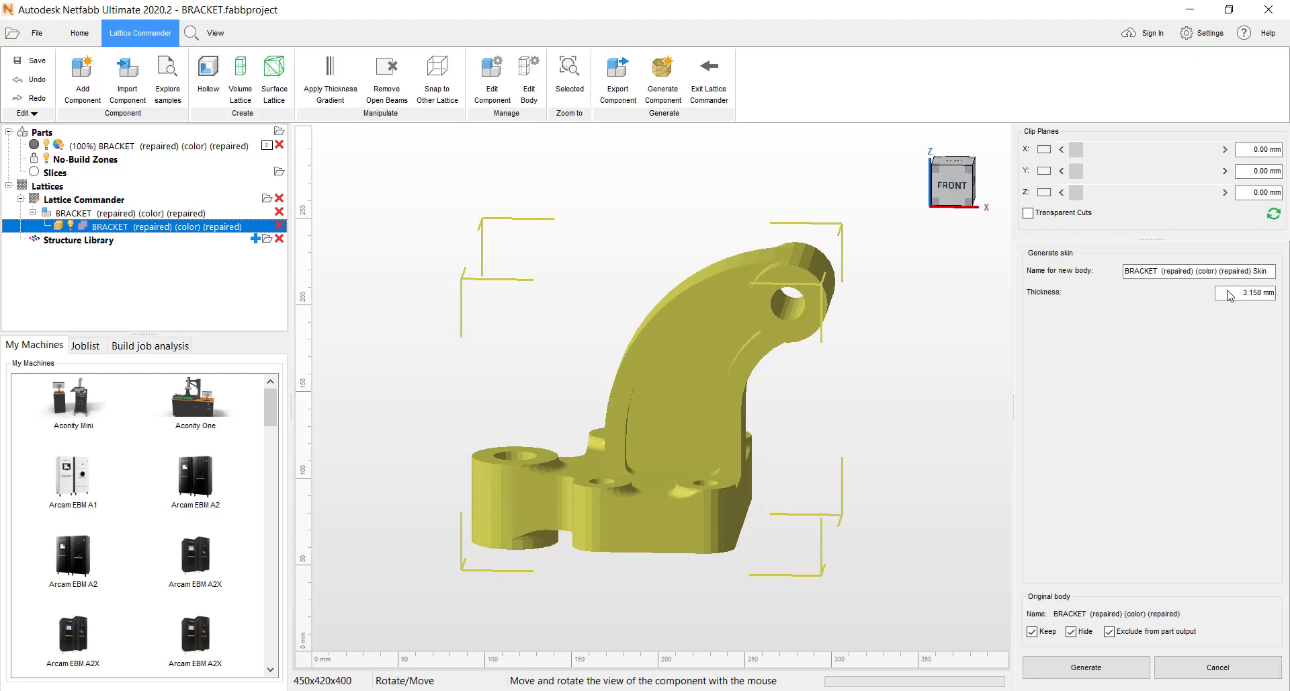
pyautogui.click(1084, 669)
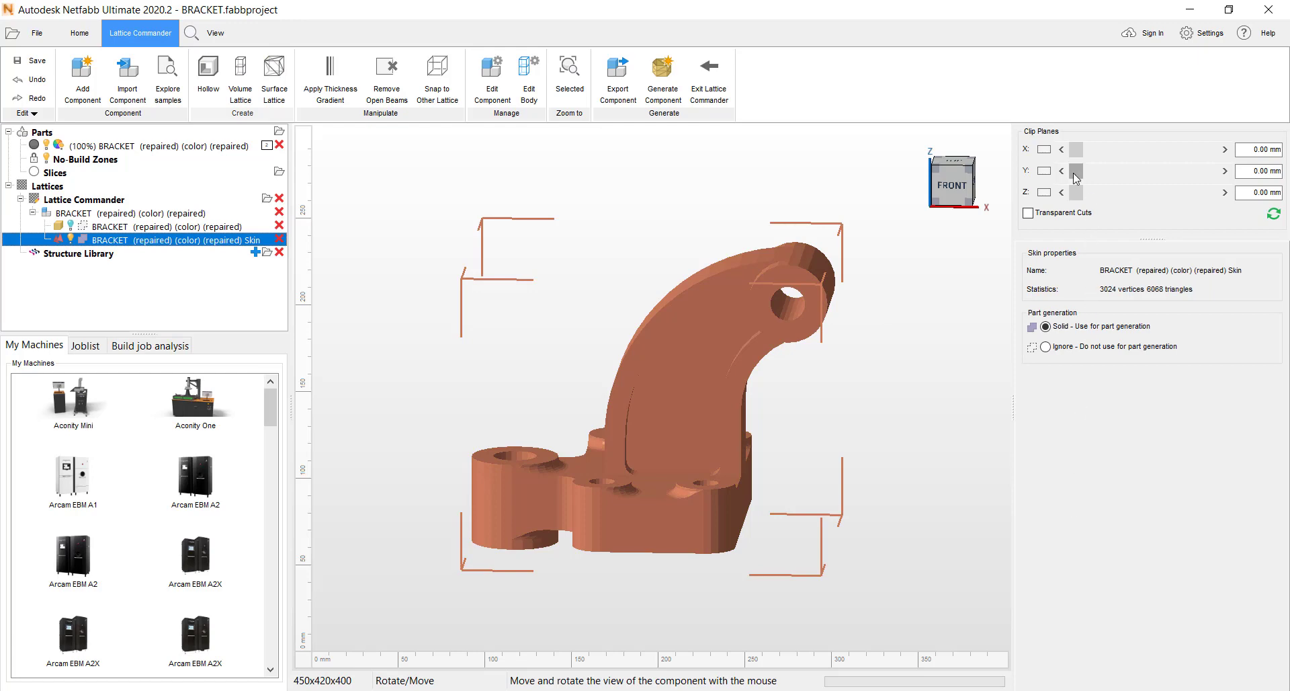
# - Inspect the hollowed bracket's interior with a Y clip plane at 204.84 mm, and turn the clipping off again
pyautogui.moveTo(1076, 172); pyautogui.dragTo(1171, 173)
pyautogui.moveTo(821, 285); pyautogui.dragTo(798, 324, button='right')
pyautogui.click(1041, 171)
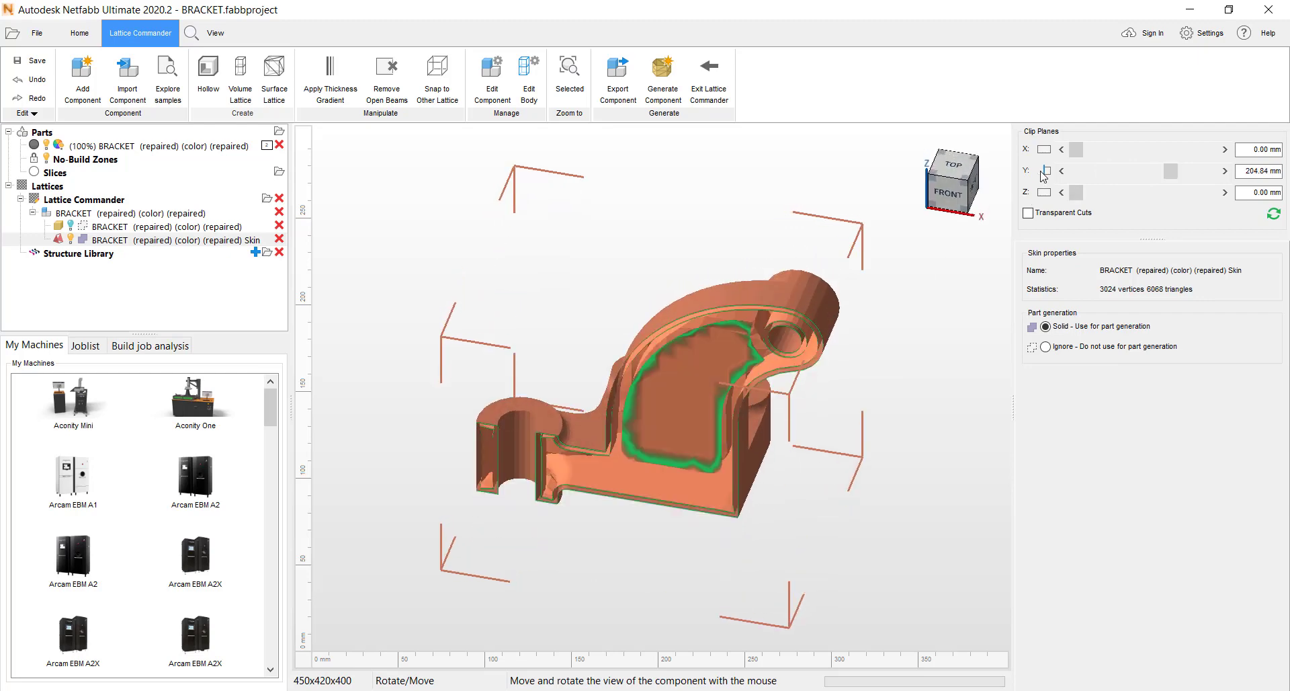
pyautogui.moveTo(678, 391); pyautogui.dragTo(998, 192, button='right')
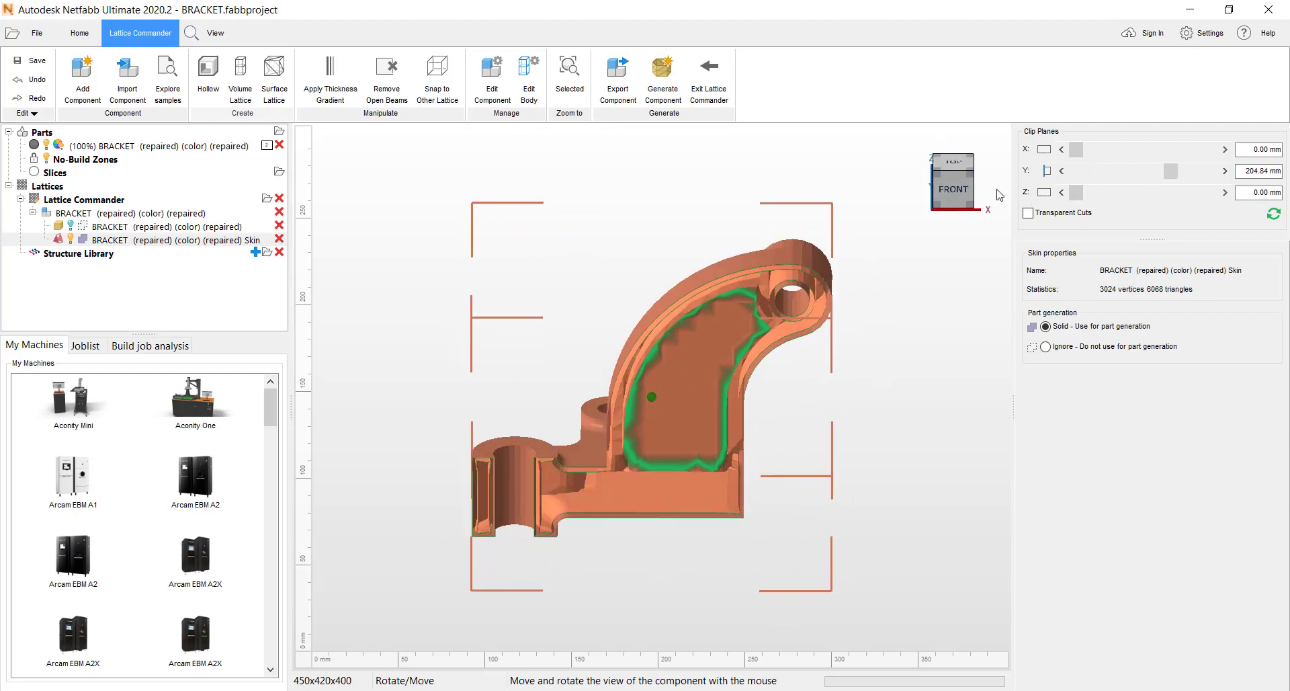
pyautogui.click(1040, 172)
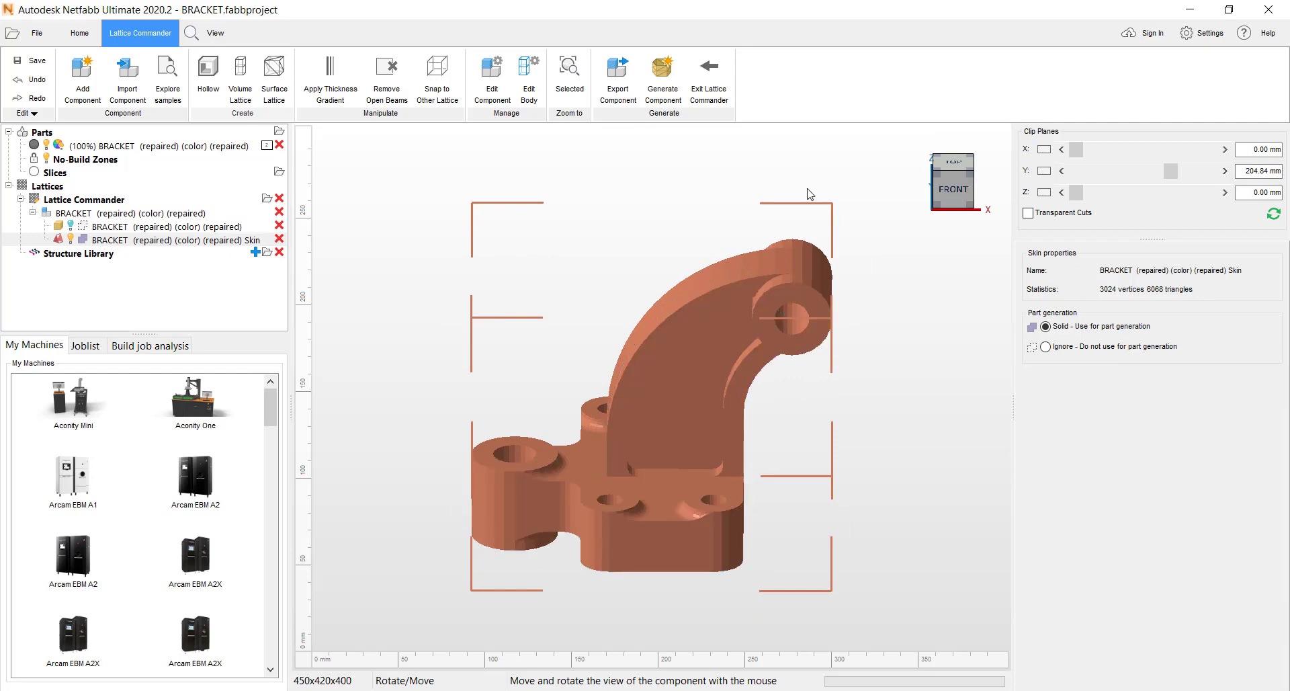
# - Hide the bracket's skin, show the original mesh body and select it
pyautogui.click(68, 240)
pyautogui.click(71, 240)
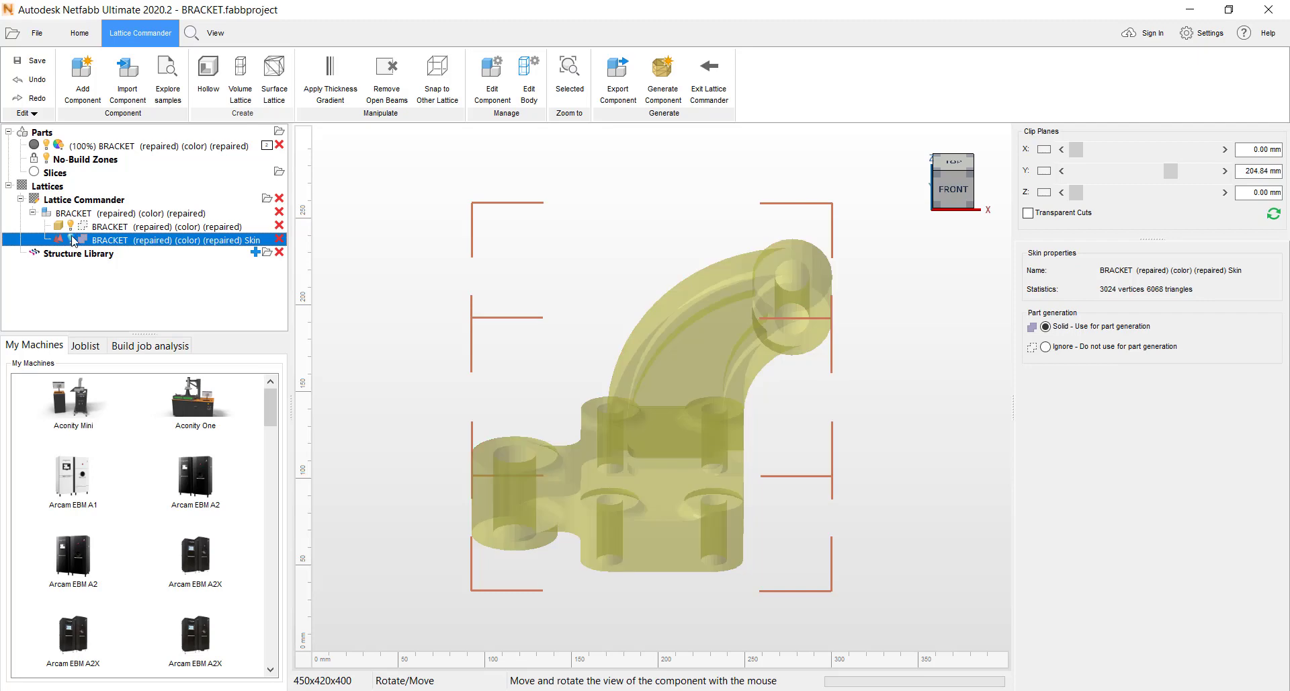
pyautogui.click(707, 339)
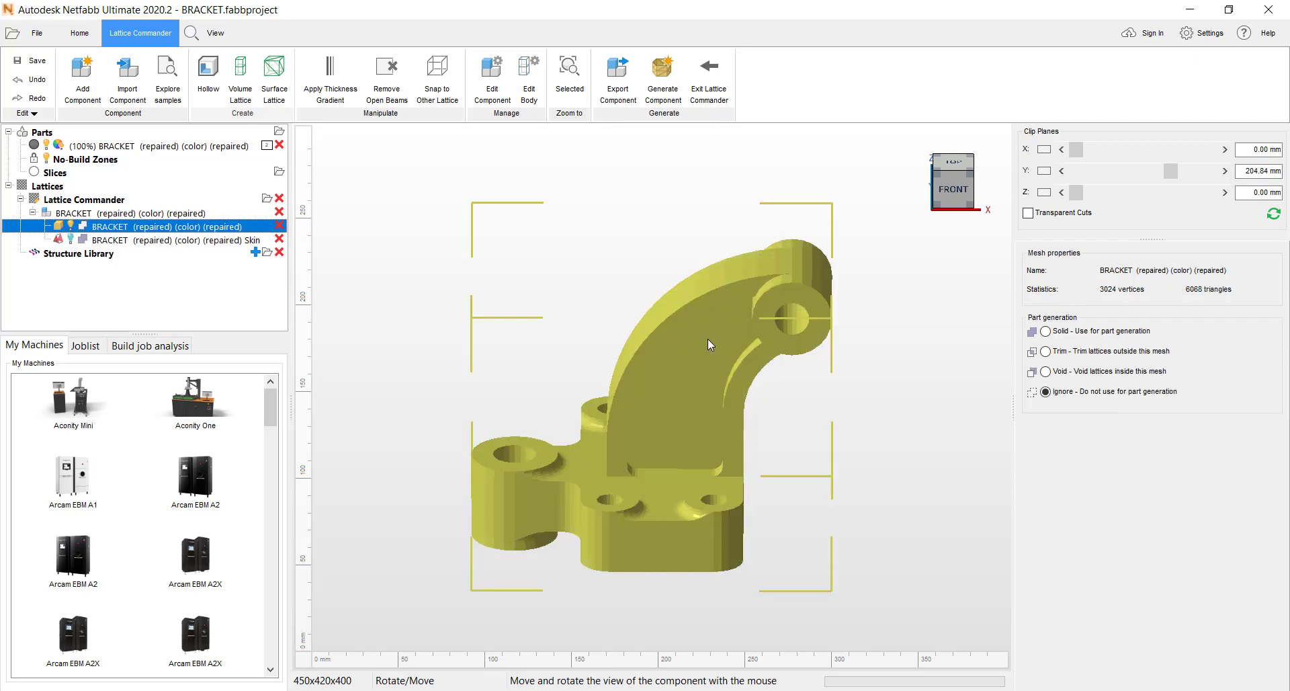
# - Start a volume lattice on the original bracket body with the X unit topology
pyautogui.click(240, 84)
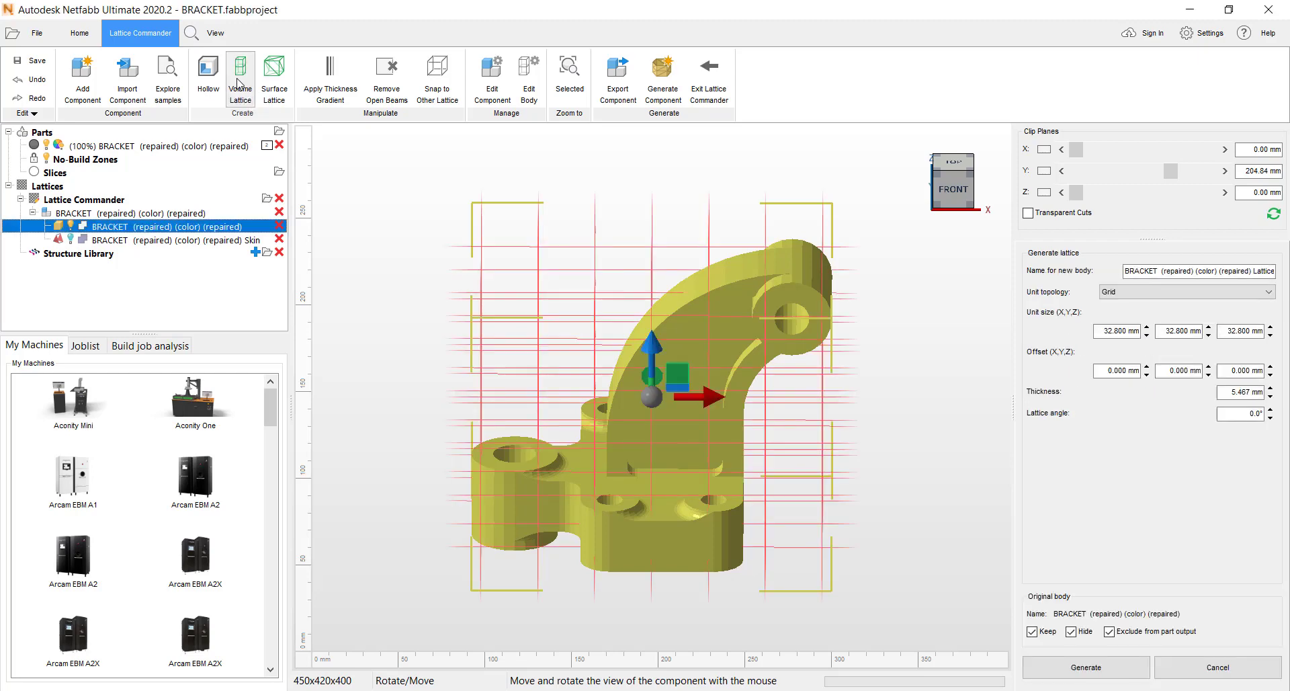
pyautogui.moveTo(715, 405); pyautogui.dragTo(712, 369, button='right')
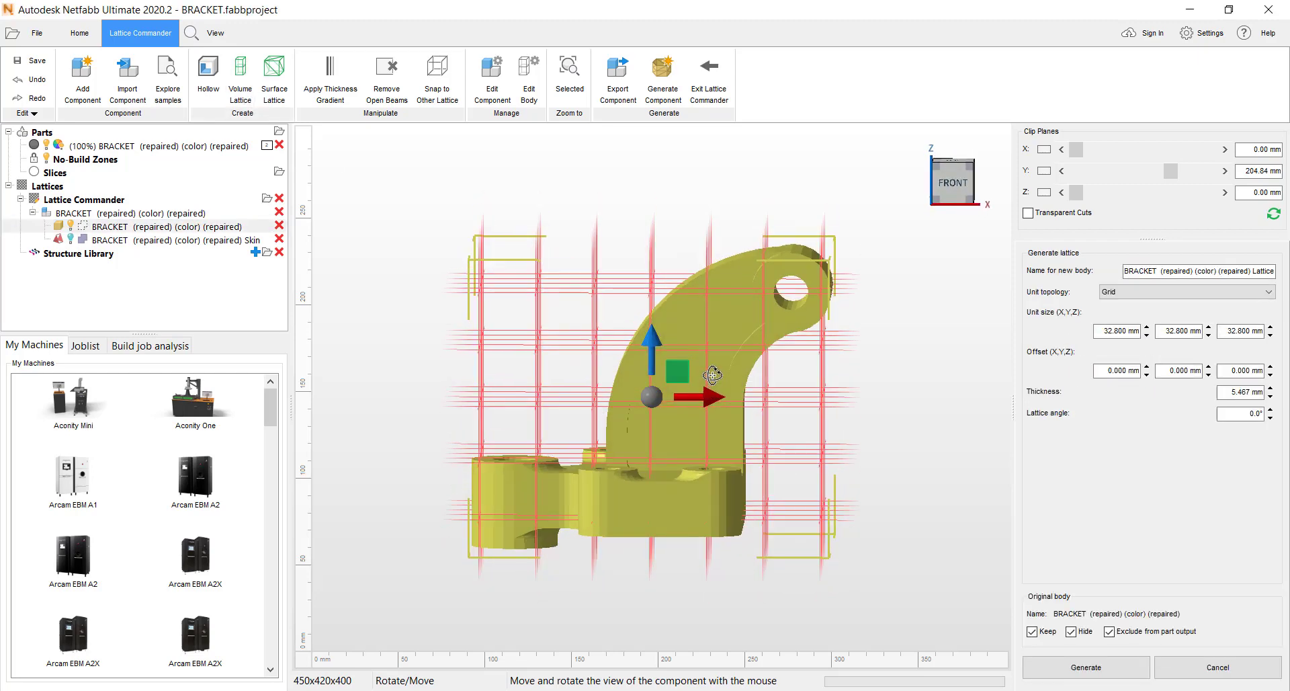
pyautogui.click(1270, 298)
pyautogui.moveTo(1268, 317)
pyautogui.mouseDown()
pyautogui.moveTo(1266, 365)
pyautogui.moveTo(1276, 304)
pyautogui.mouseUp()
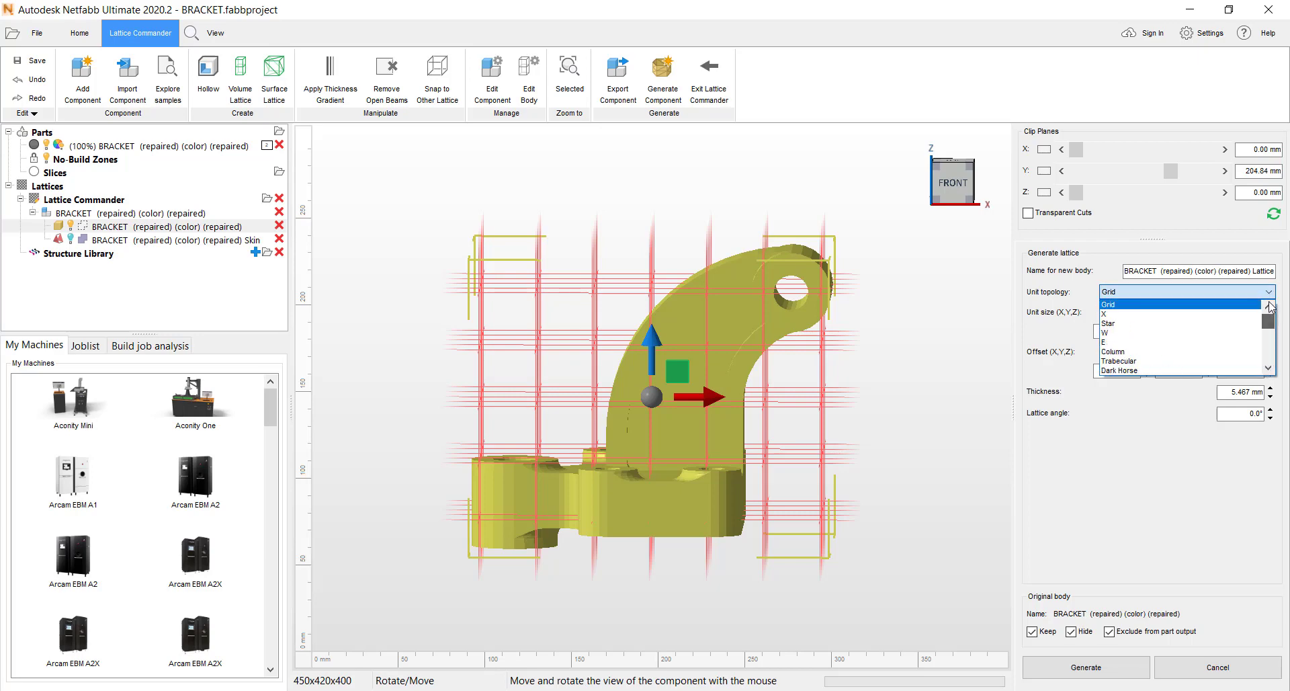
pyautogui.click(1109, 315)
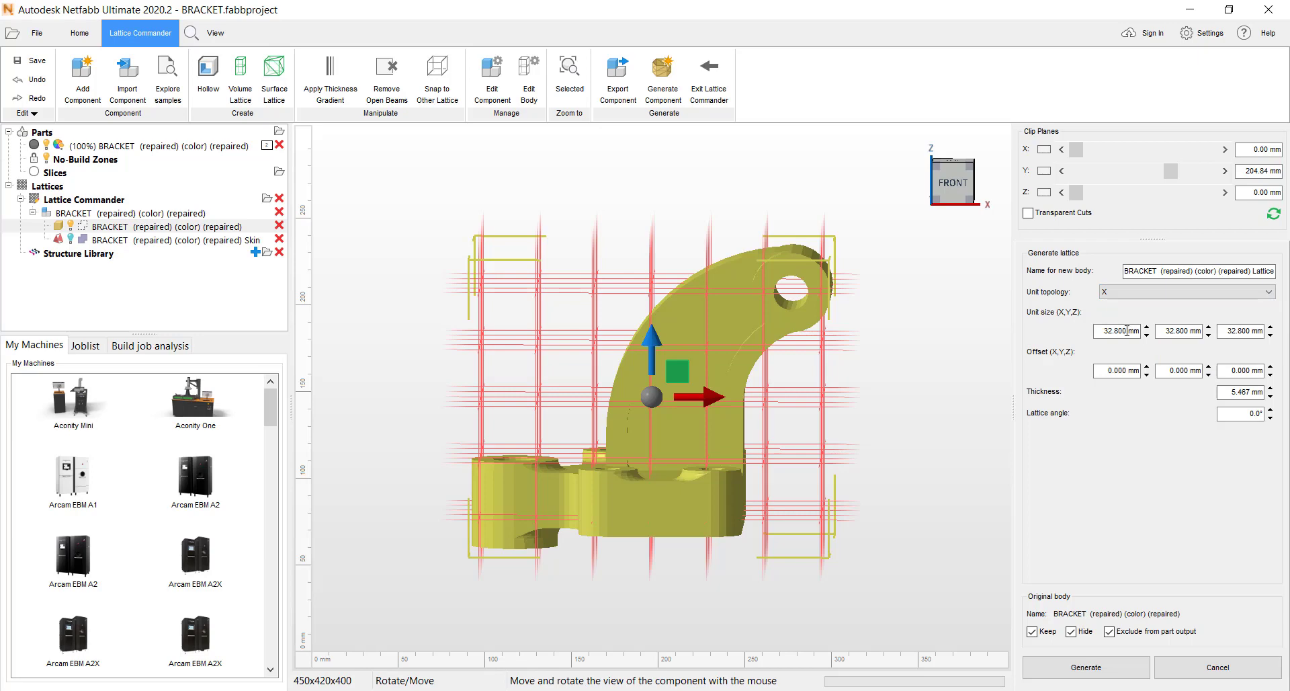
# - Set the lattice unit size to 15 mm in X, 15 mm in Y and 20 mm in Z
pyautogui.click(1127, 330)
pyautogui.press('BackSpace')
pyautogui.press('BackSpace')
pyautogui.press('BackSpace')
pyautogui.click(1200, 331)
pyautogui.press('BackSpace')
pyautogui.press('BackSpace')
pyautogui.press('BackSpace')
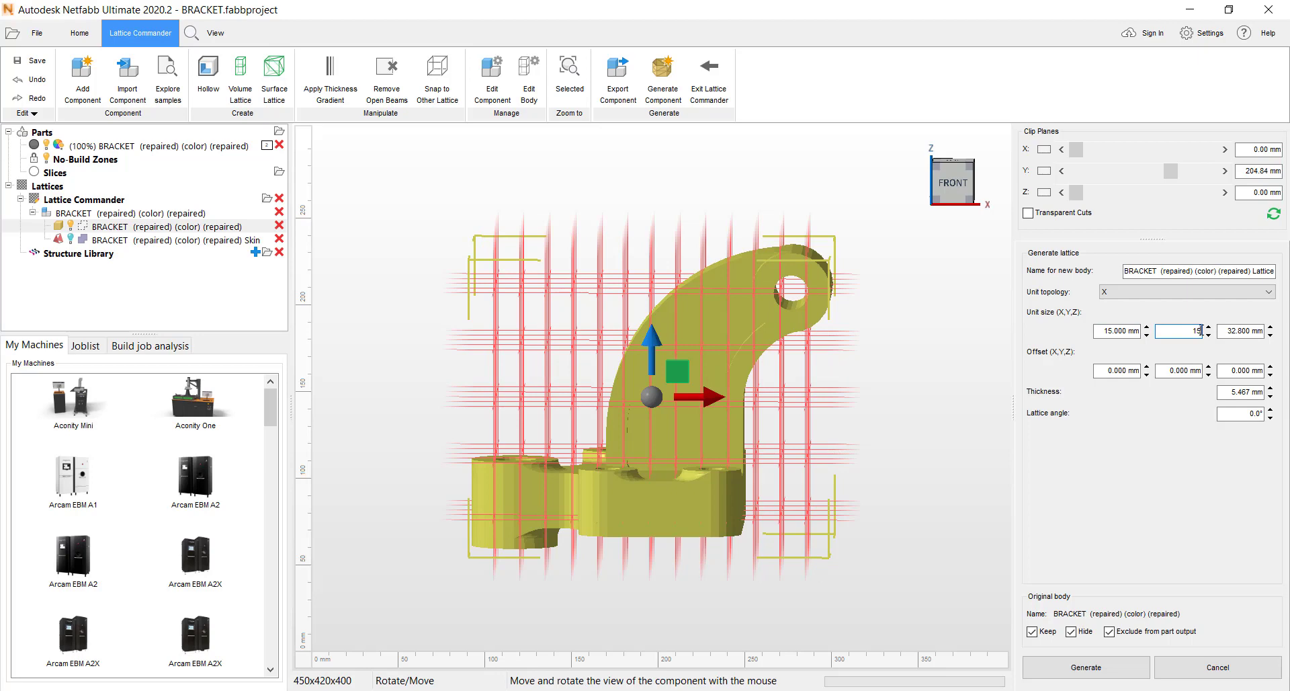
pyautogui.click(1264, 330)
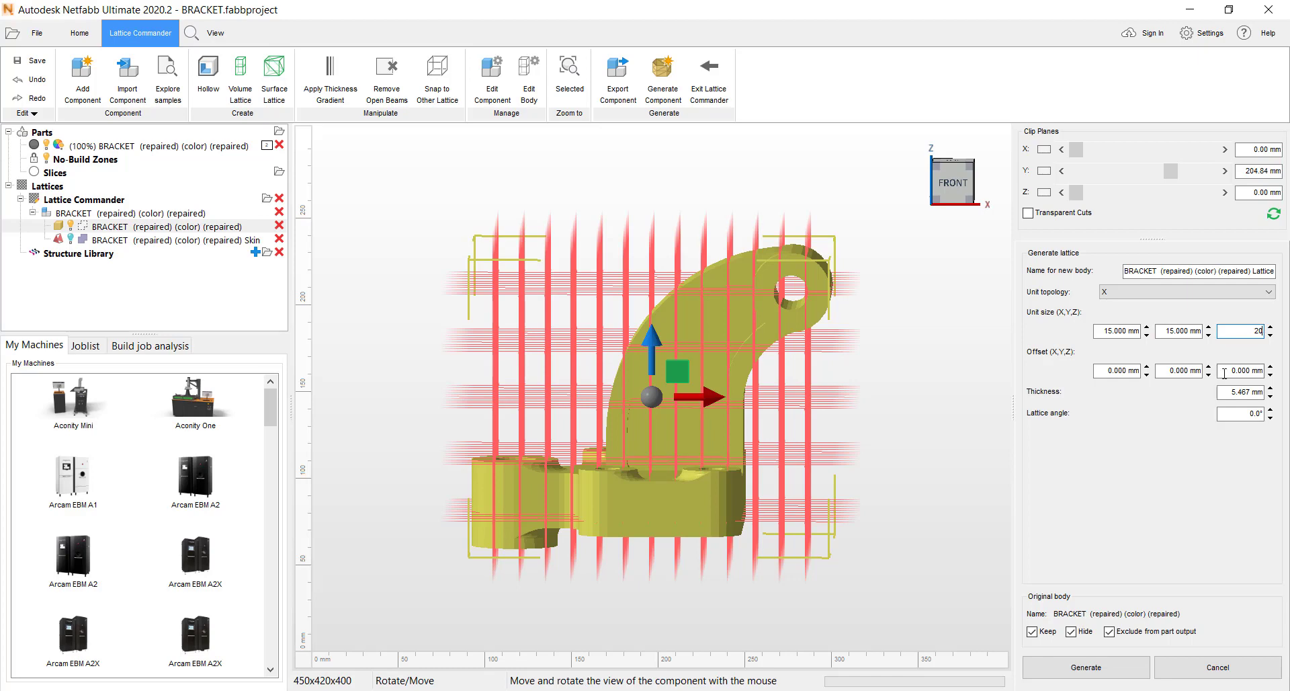
# - Set the lattice thickness to 1.0 mm and generate the lattice body
pyautogui.click(1260, 393)
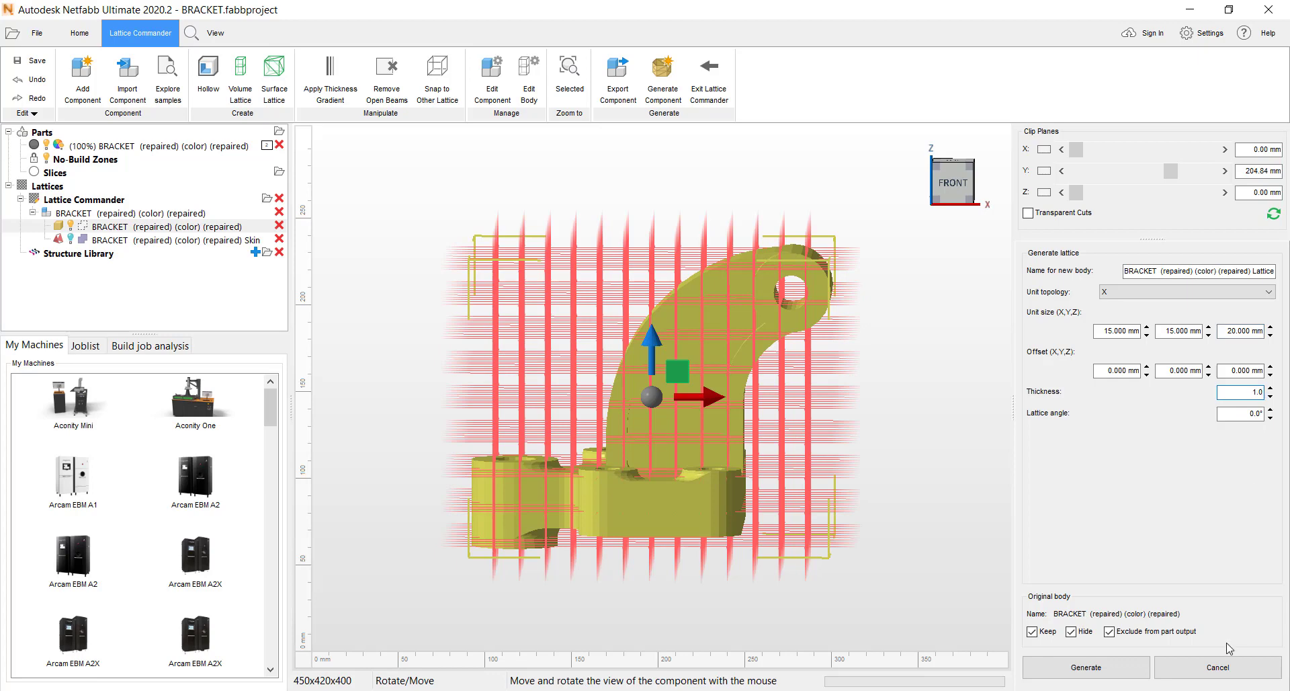
pyautogui.click(1095, 678)
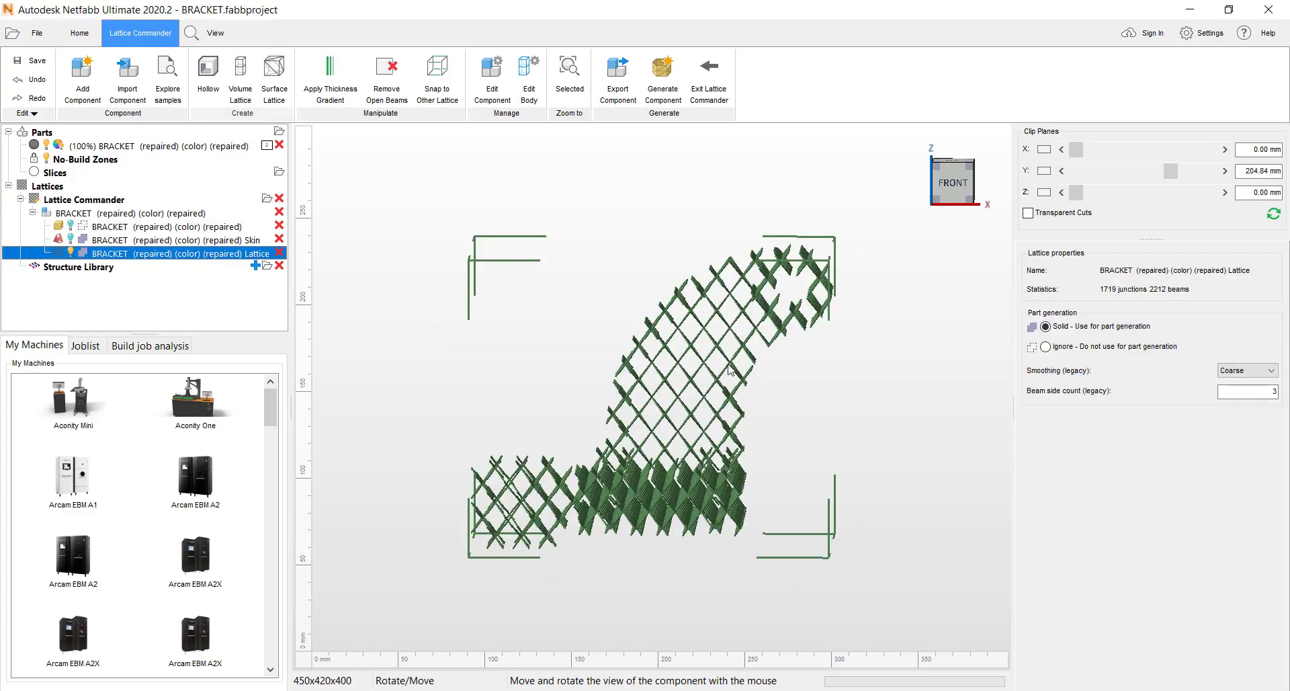
# - Start a thickness gradient on the lattice and align its end point above the start point, at about X 118.58 mm and Y 127.15 mm
pyautogui.moveTo(731, 369)
pyautogui.mouseDown(button='right')
pyautogui.moveTo(702, 391)
pyautogui.moveTo(652, 395)
pyautogui.moveTo(655, 346)
pyautogui.moveTo(762, 329)
pyautogui.moveTo(784, 388)
pyautogui.moveTo(726, 356)
pyautogui.mouseUp(button='right')
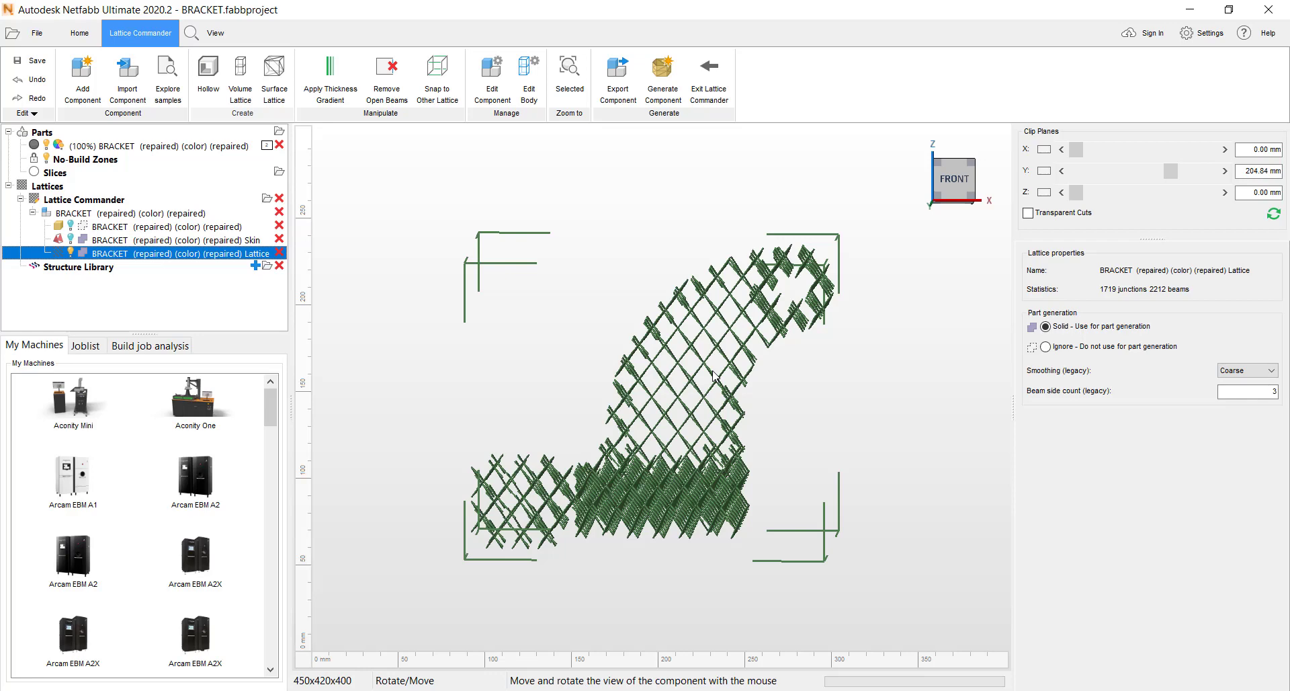
pyautogui.moveTo(713, 374)
pyautogui.mouseDown(button='right')
pyautogui.moveTo(723, 369)
pyautogui.moveTo(706, 382)
pyautogui.mouseUp(button='right')
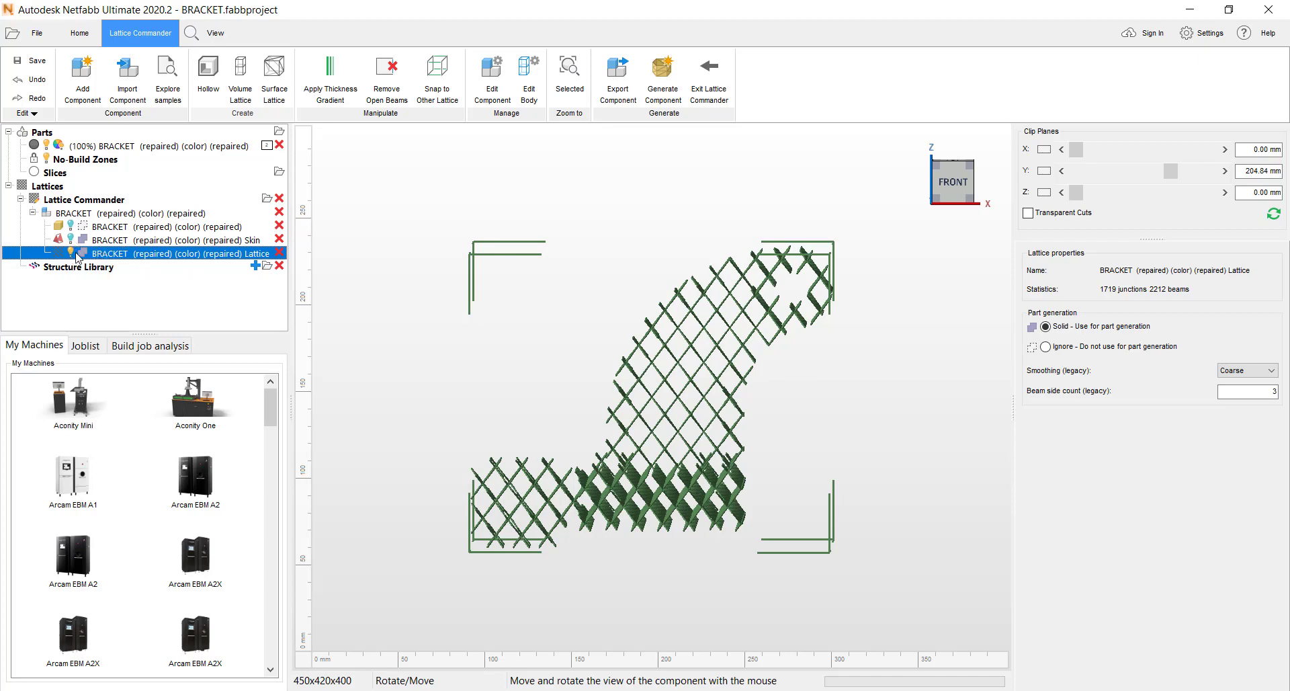
pyautogui.click(334, 89)
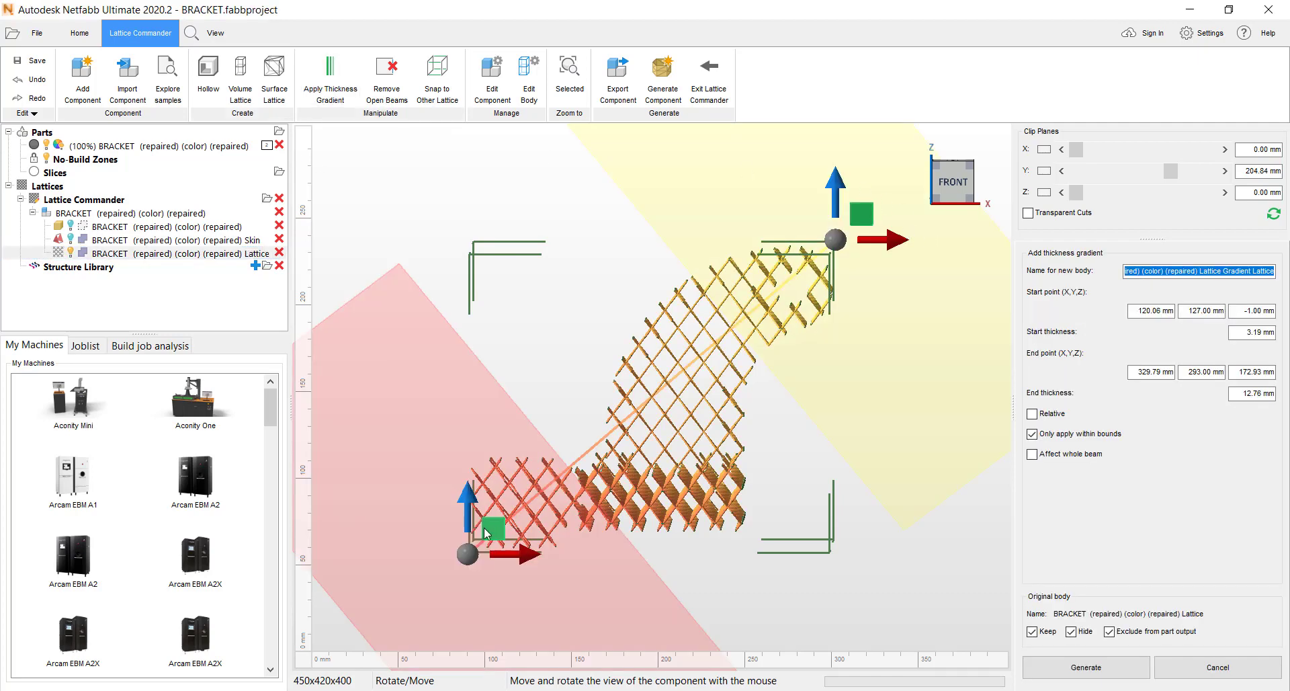
pyautogui.moveTo(869, 249); pyautogui.dragTo(526, 249)
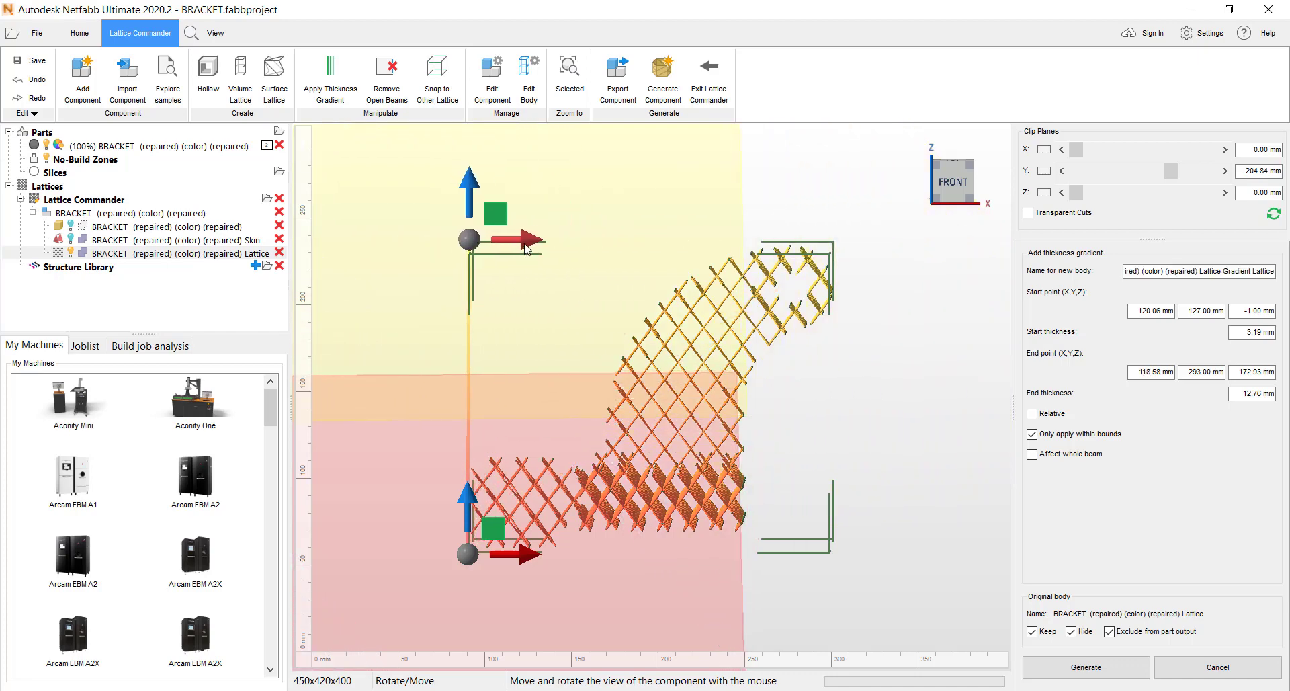
pyautogui.click(933, 189)
pyautogui.click(933, 189)
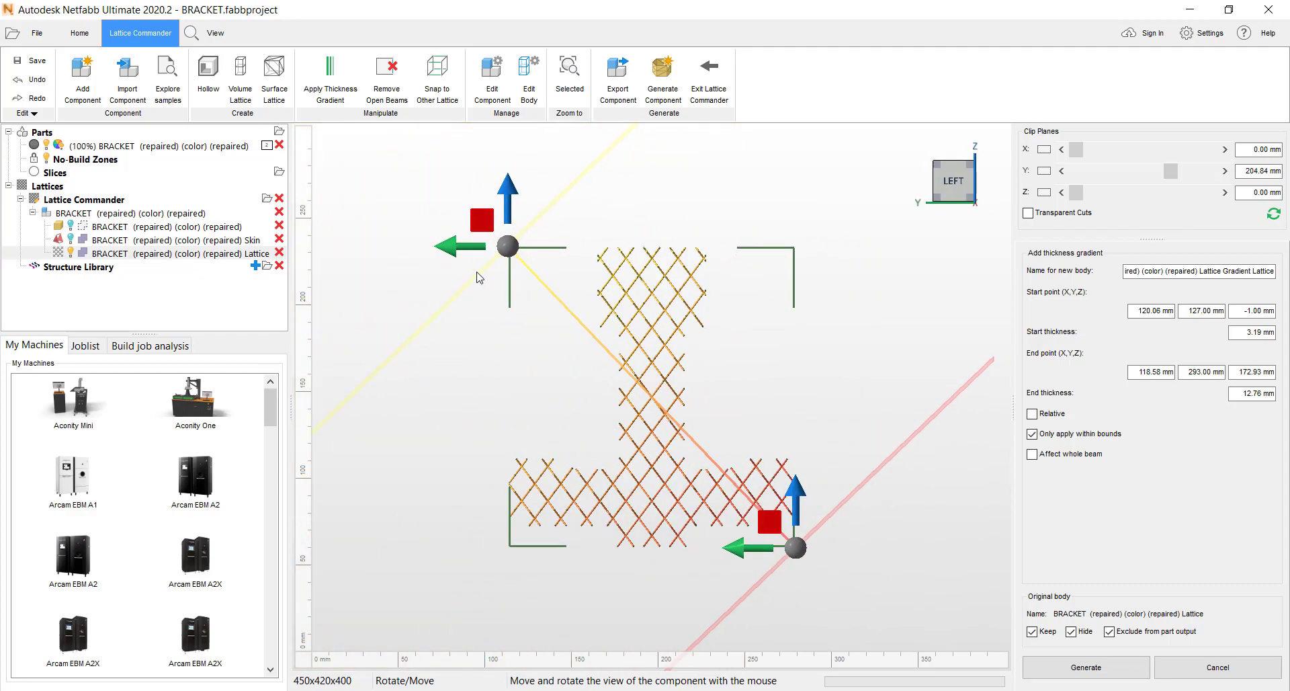
pyautogui.moveTo(478, 225); pyautogui.dragTo(738, 224)
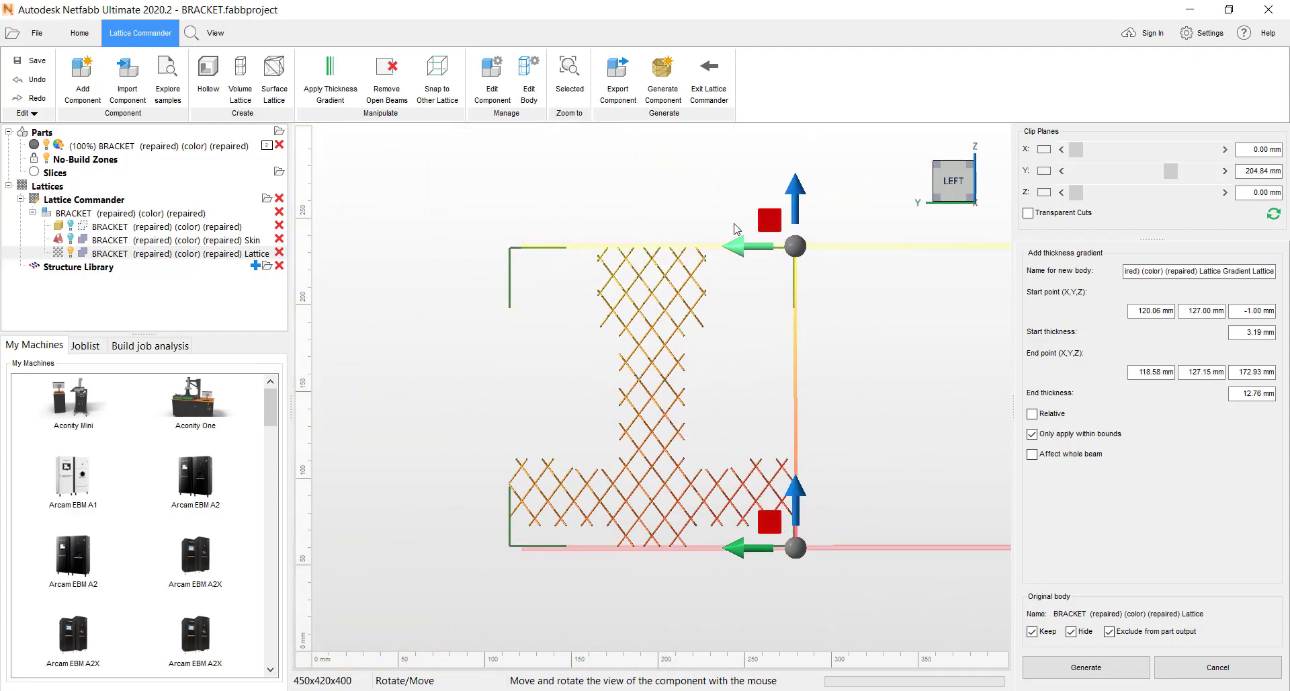
# - Limit the gradient to the bracket's arm by lowering its end point to about Z 124.49 mm and raising its start point to about Z 54.80 mm
pyautogui.moveTo(800, 190); pyautogui.dragTo(798, 274)
pyautogui.moveTo(800, 510); pyautogui.dragTo(801, 415)
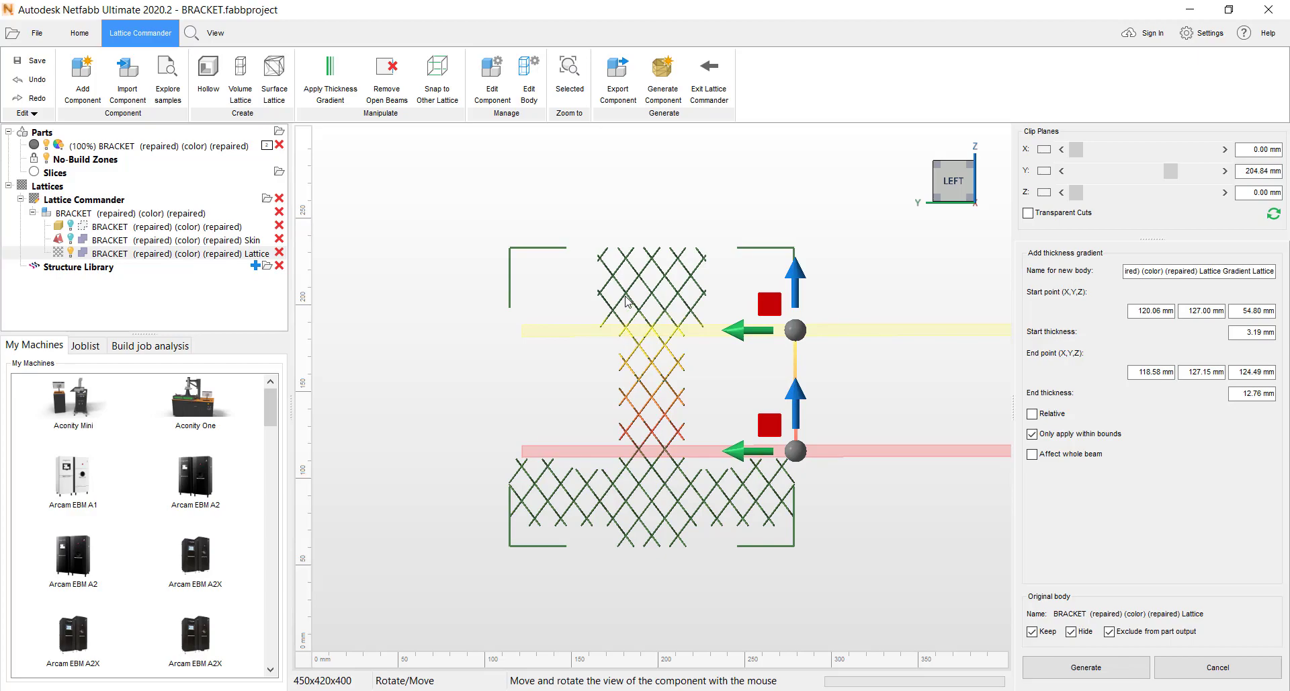
pyautogui.moveTo(450, 340); pyautogui.dragTo(354, 335)
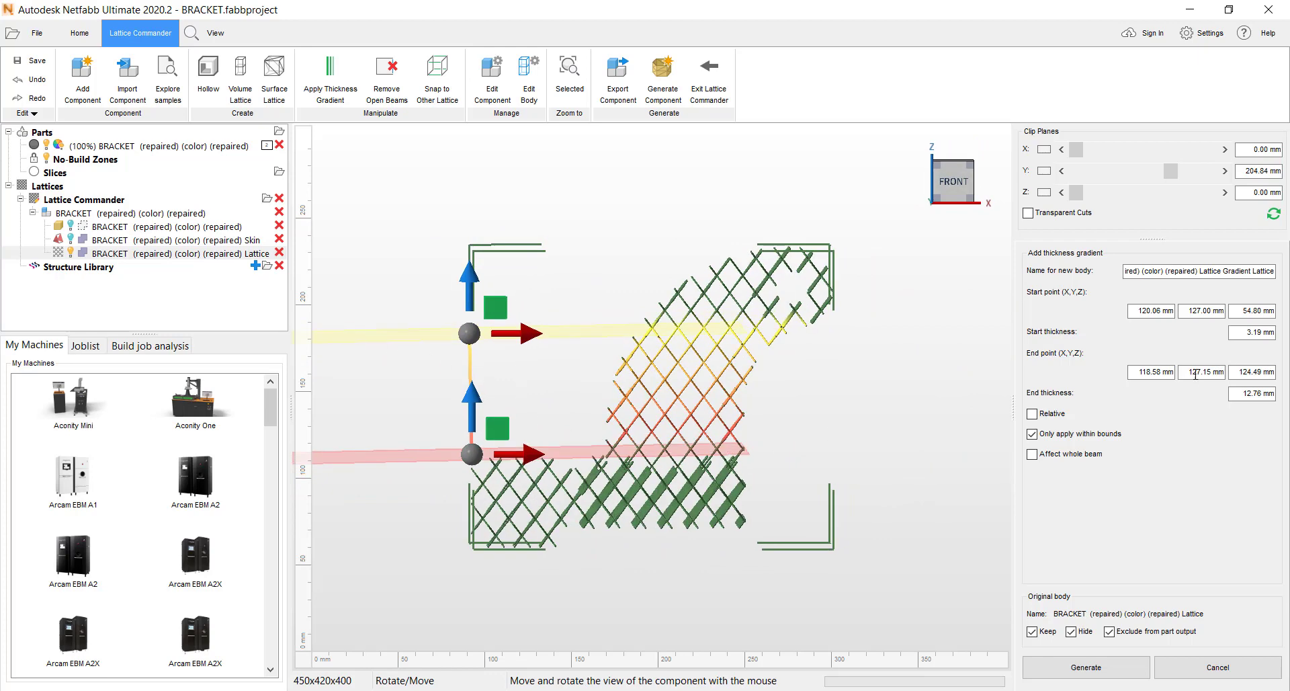
# - Set both the start and end thickness of the gradient to 4.00 mm and generate the gradient lattice
pyautogui.click(1275, 332)
pyautogui.write('4.0')
pyautogui.click(1273, 393)
pyautogui.click(1088, 669)
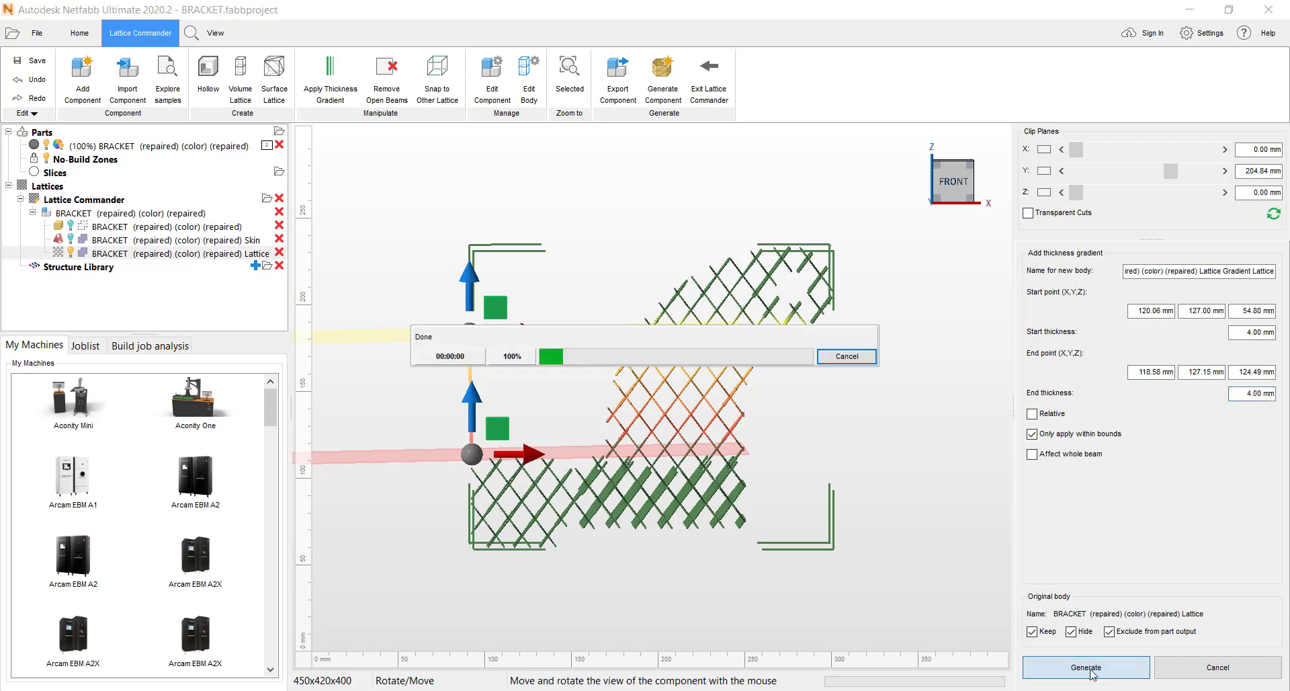
# - Hide the gradient lattice body, show the bracket's skin body and select it
pyautogui.moveTo(603, 369); pyautogui.dragTo(982, 370, button='right')
pyautogui.scroll(3, 614, 423)
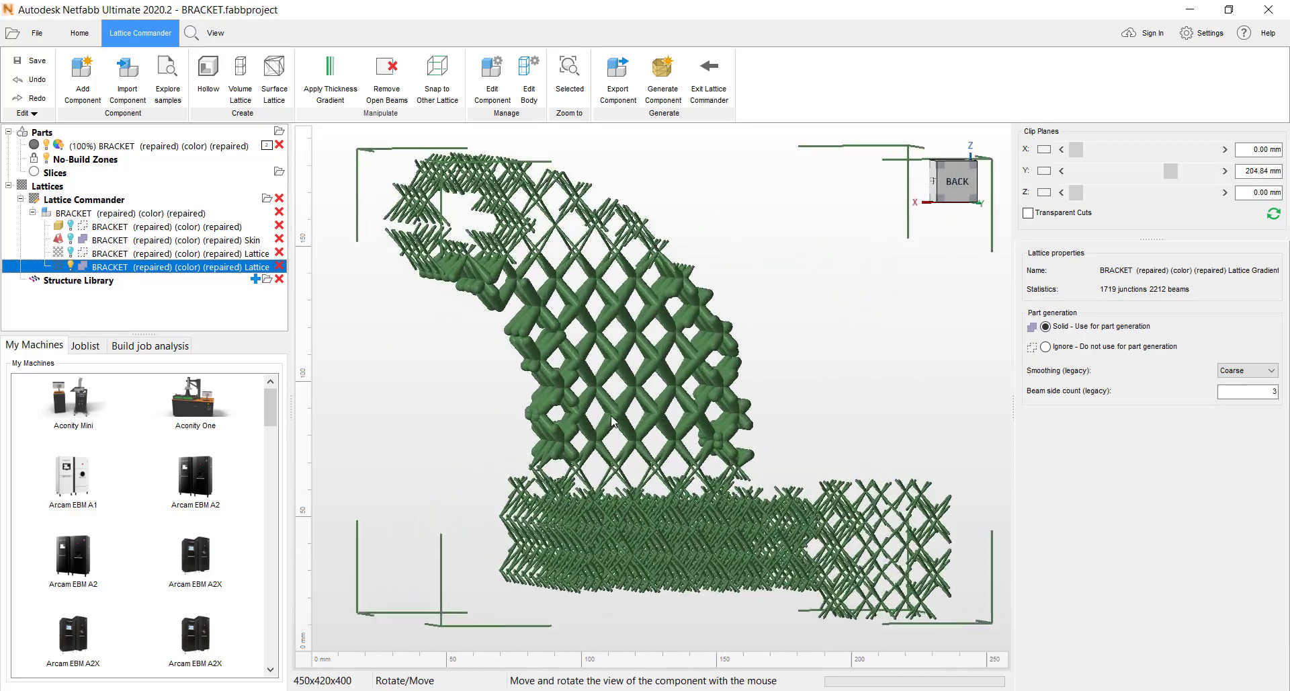
pyautogui.scroll(-1, 600, 290)
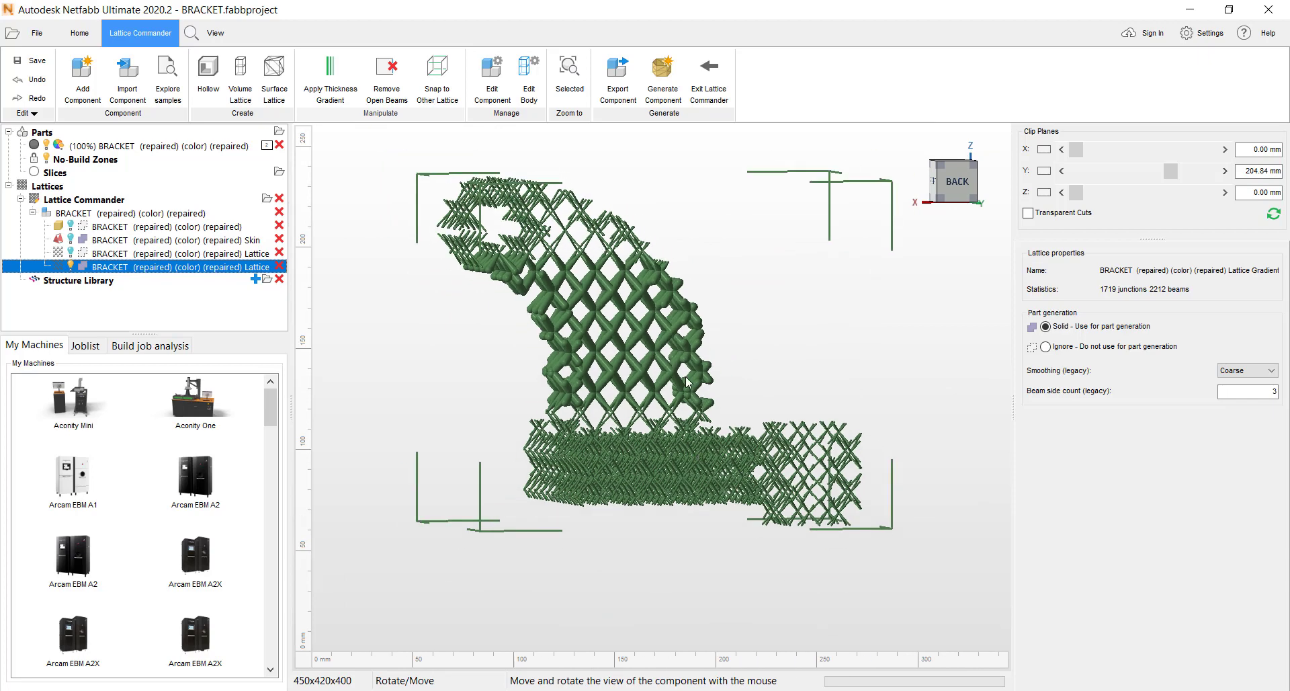
pyautogui.moveTo(637, 379); pyautogui.dragTo(670, 341, button='right')
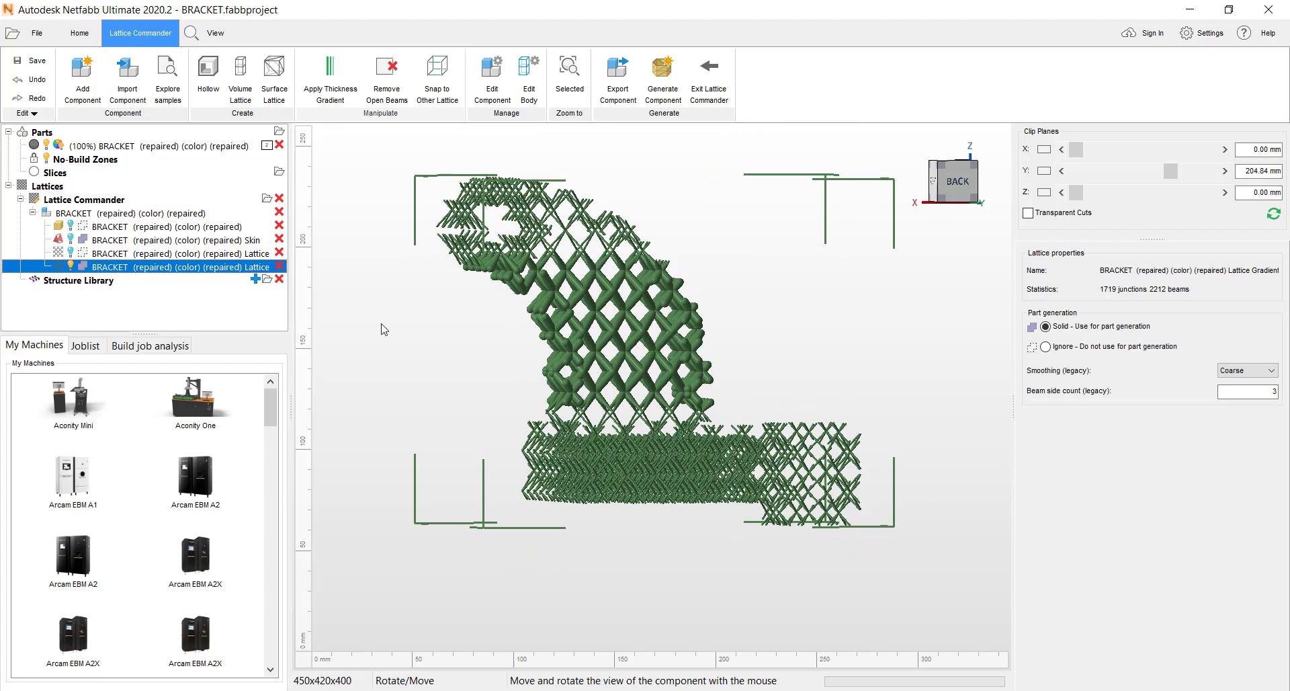
pyautogui.click(70, 266)
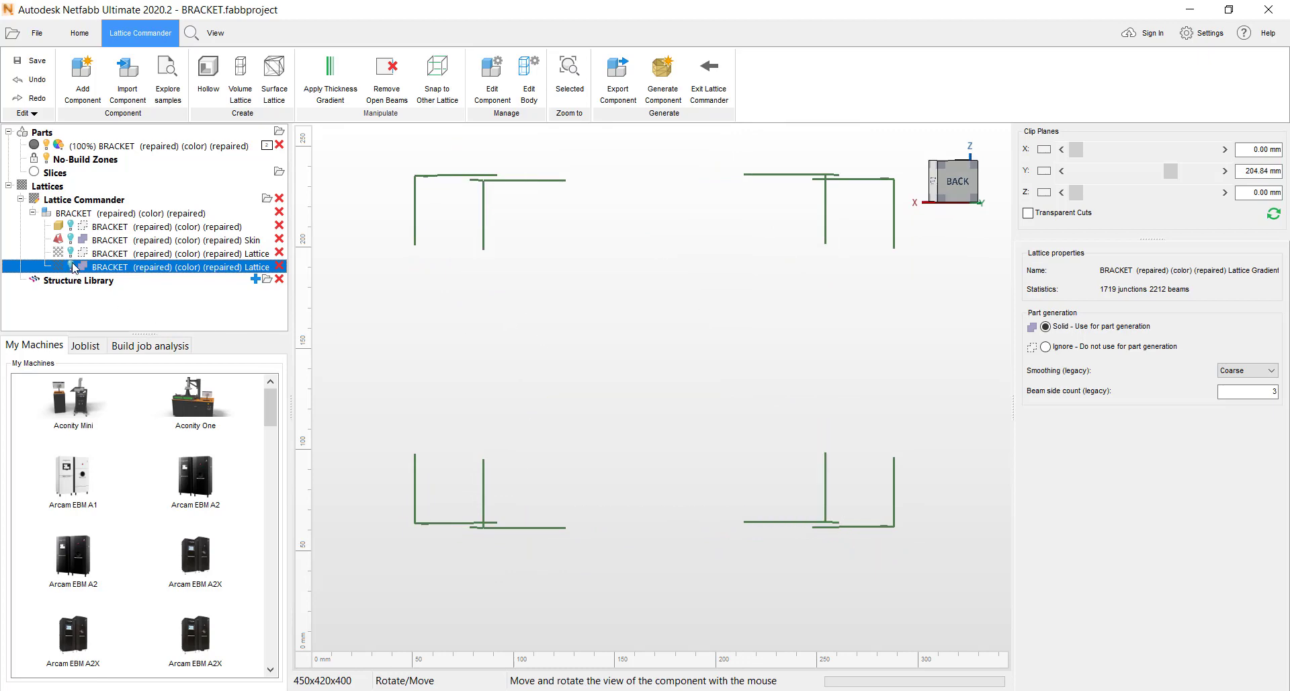
pyautogui.click(70, 240)
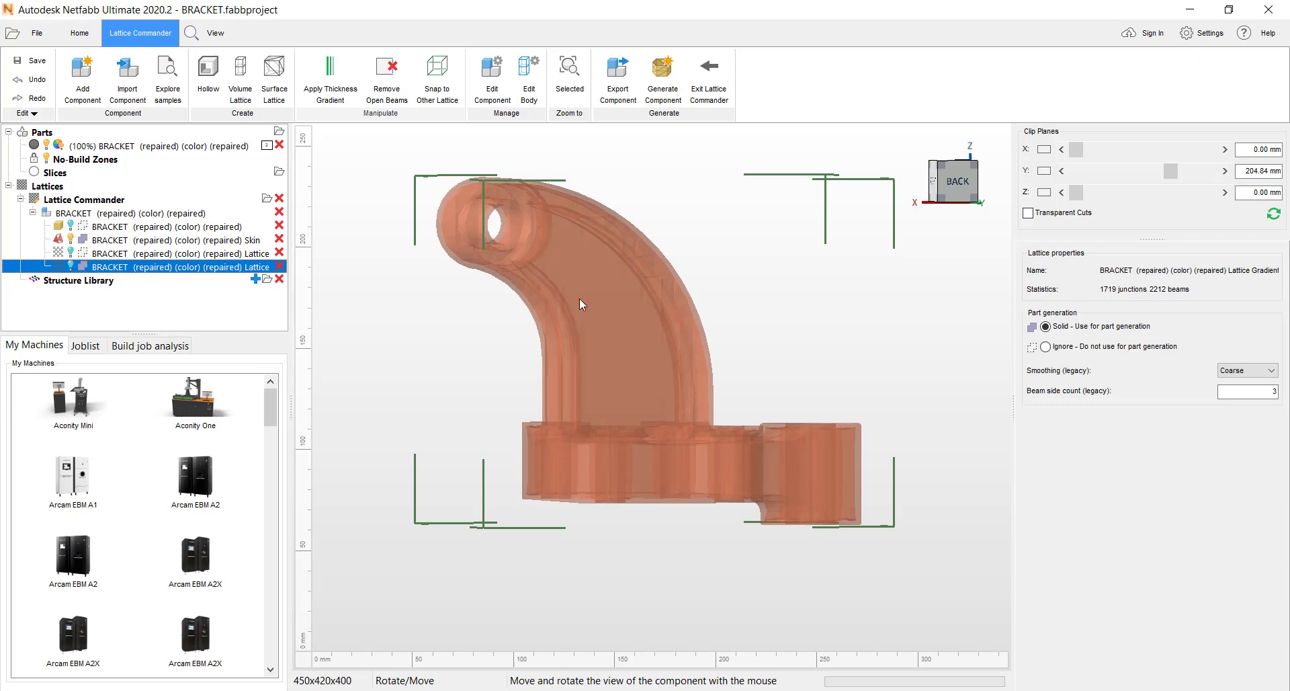
pyautogui.click(622, 313)
# - Open the skin body for editing with surface selection active
pyautogui.scroll(-4, 676, 347)
pyautogui.moveTo(690, 365); pyautogui.dragTo(637, 362, button='right')
pyautogui.moveTo(637, 361); pyautogui.dragTo(624, 410, button='middle')
pyautogui.scroll(3, 623, 411)
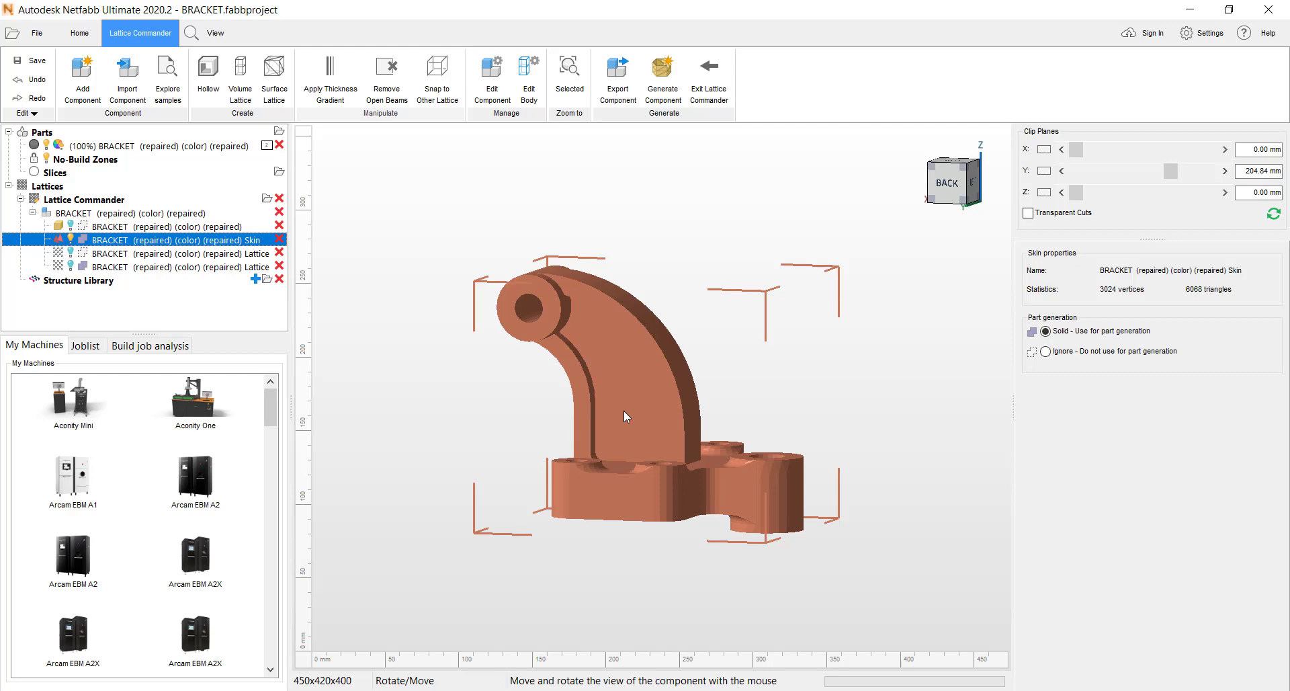
pyautogui.scroll(1, 623, 417)
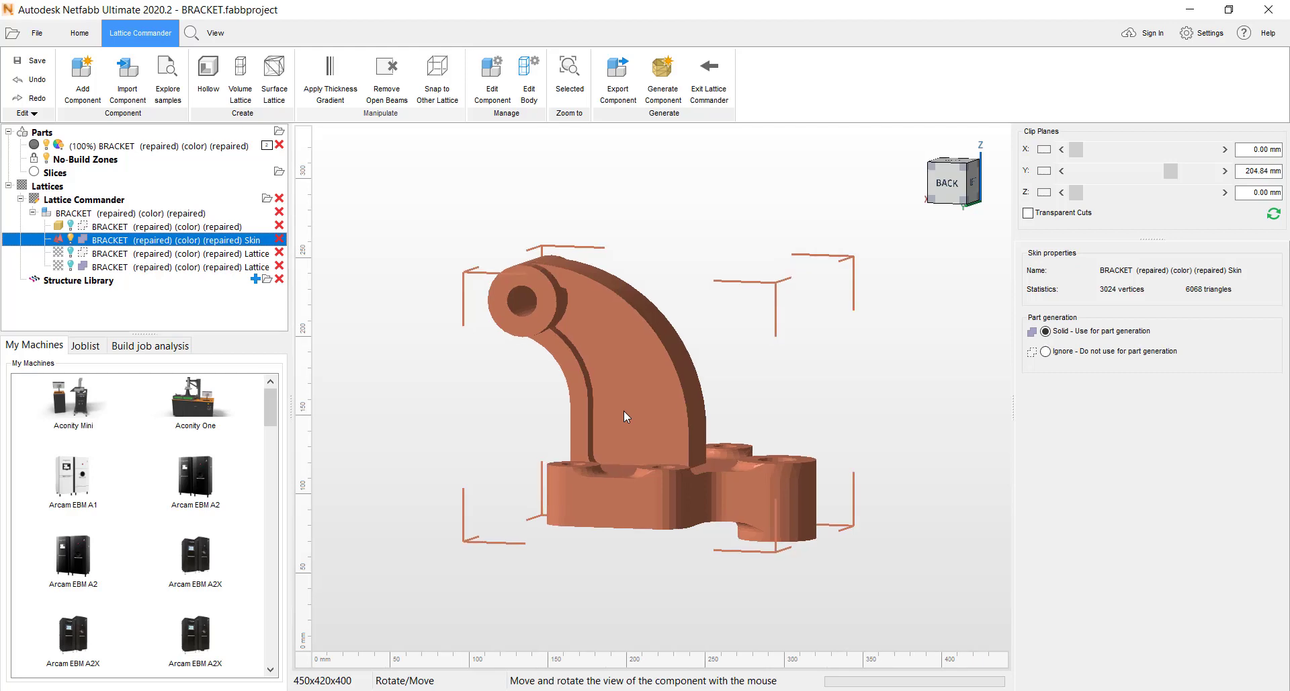
pyautogui.moveTo(623, 412); pyautogui.dragTo(653, 405, button='right')
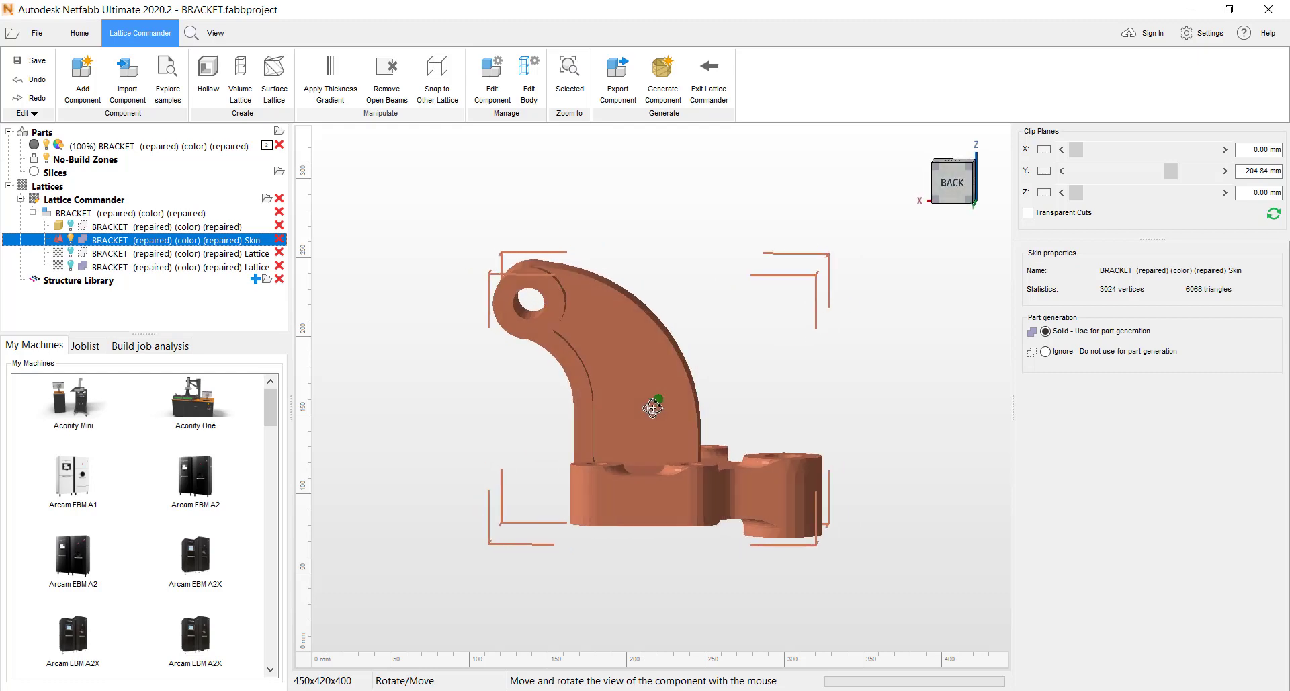
pyautogui.click(529, 73)
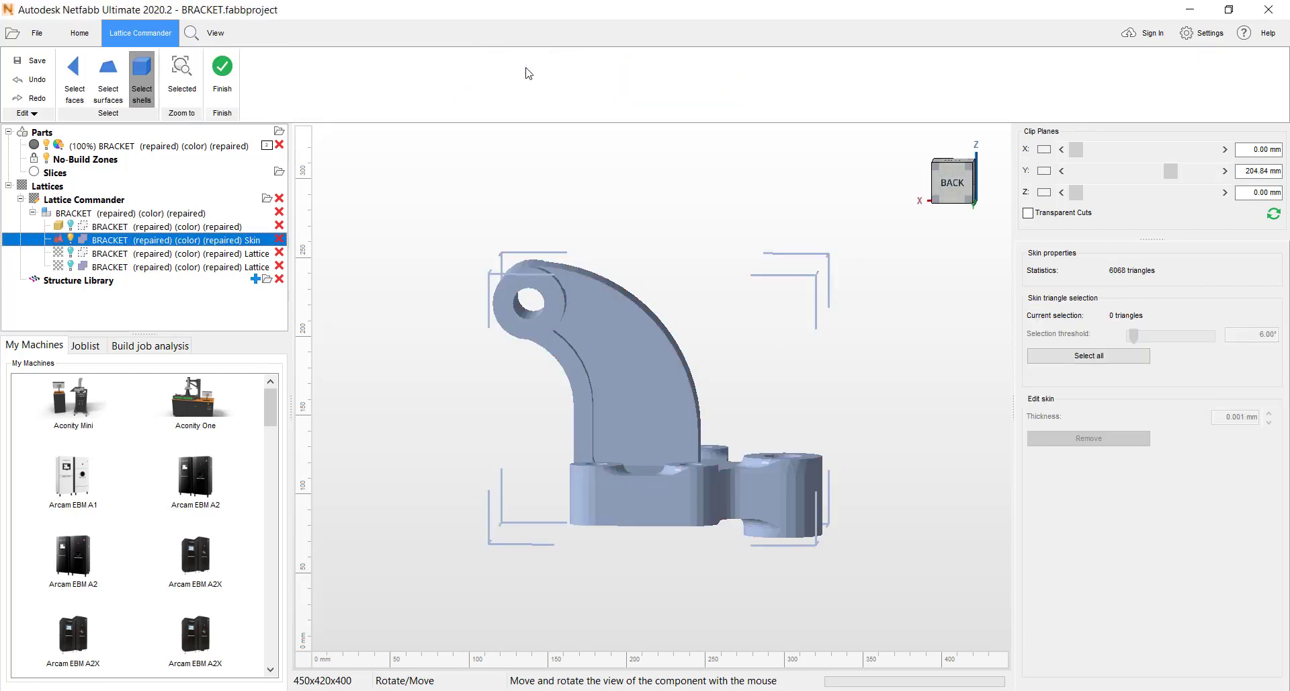
pyautogui.click(113, 87)
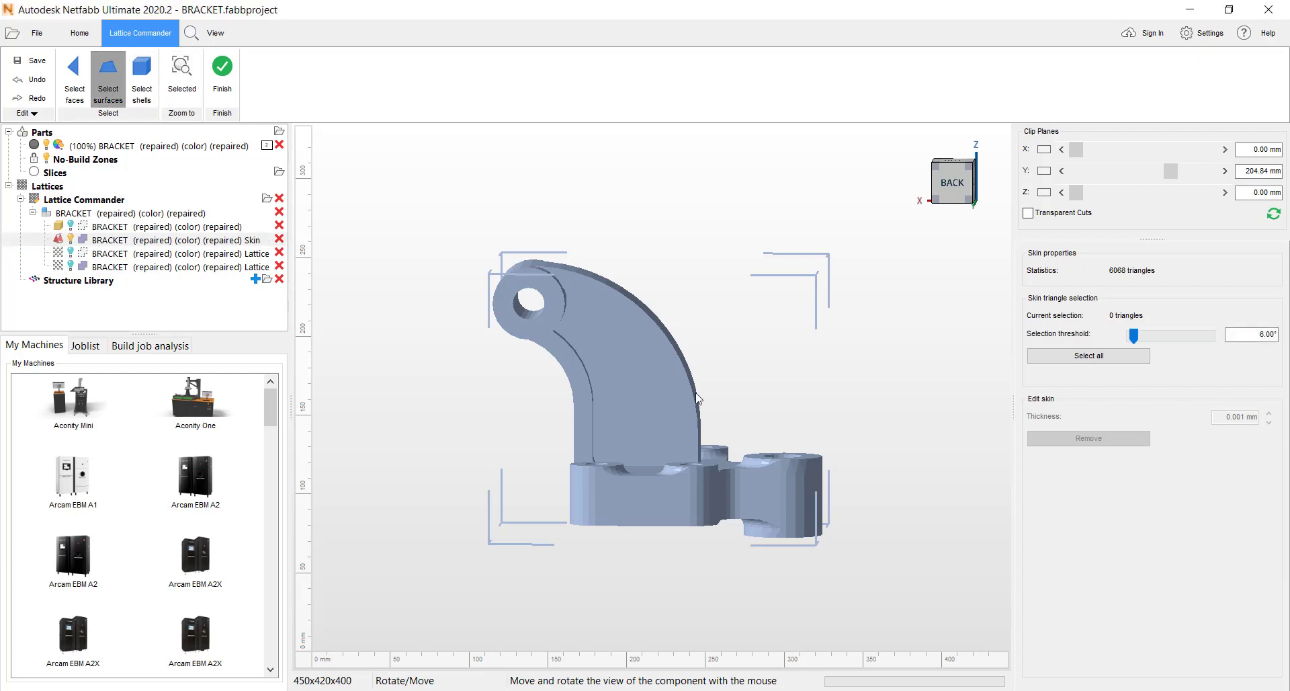
# - Select the flat side surfaces of the arm and the boss end faces on both sides, and remove them from the skin
pyautogui.click(662, 404)
pyautogui.moveTo(828, 425); pyautogui.dragTo(497, 411, button='right')
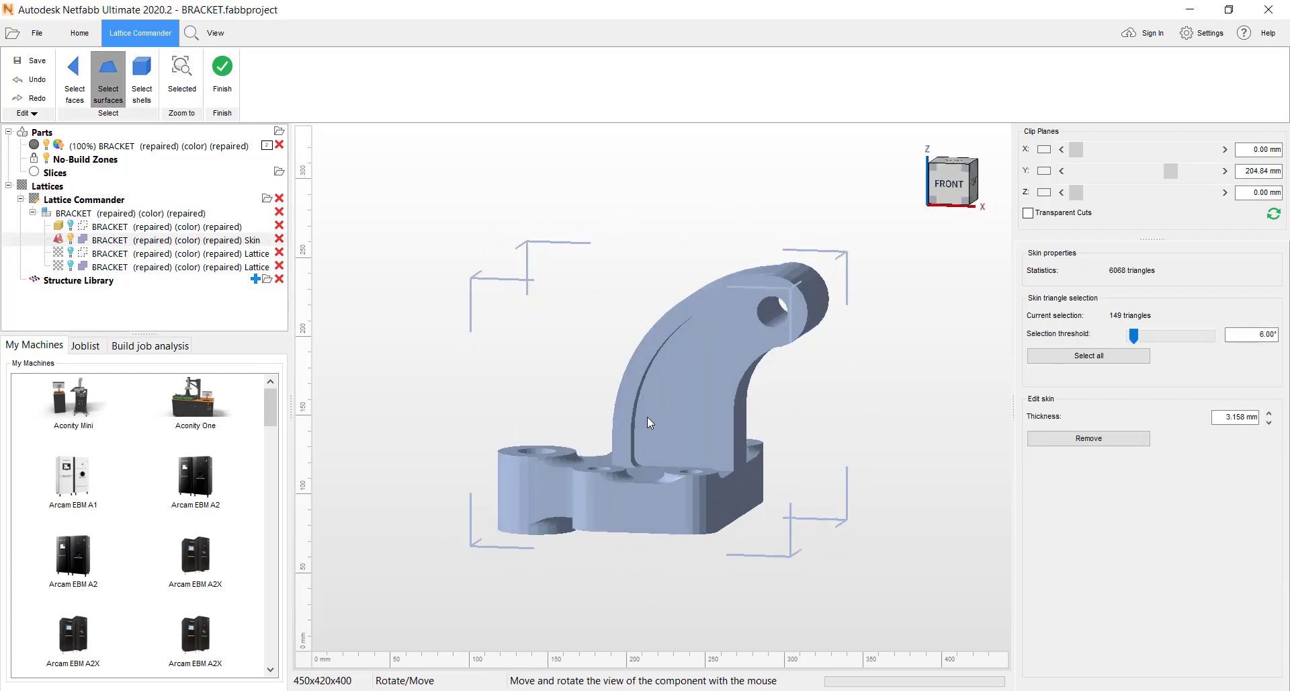
pyautogui.click(689, 405)
pyautogui.click(748, 328)
pyautogui.moveTo(852, 377); pyautogui.dragTo(522, 347, button='right')
pyautogui.click(553, 322)
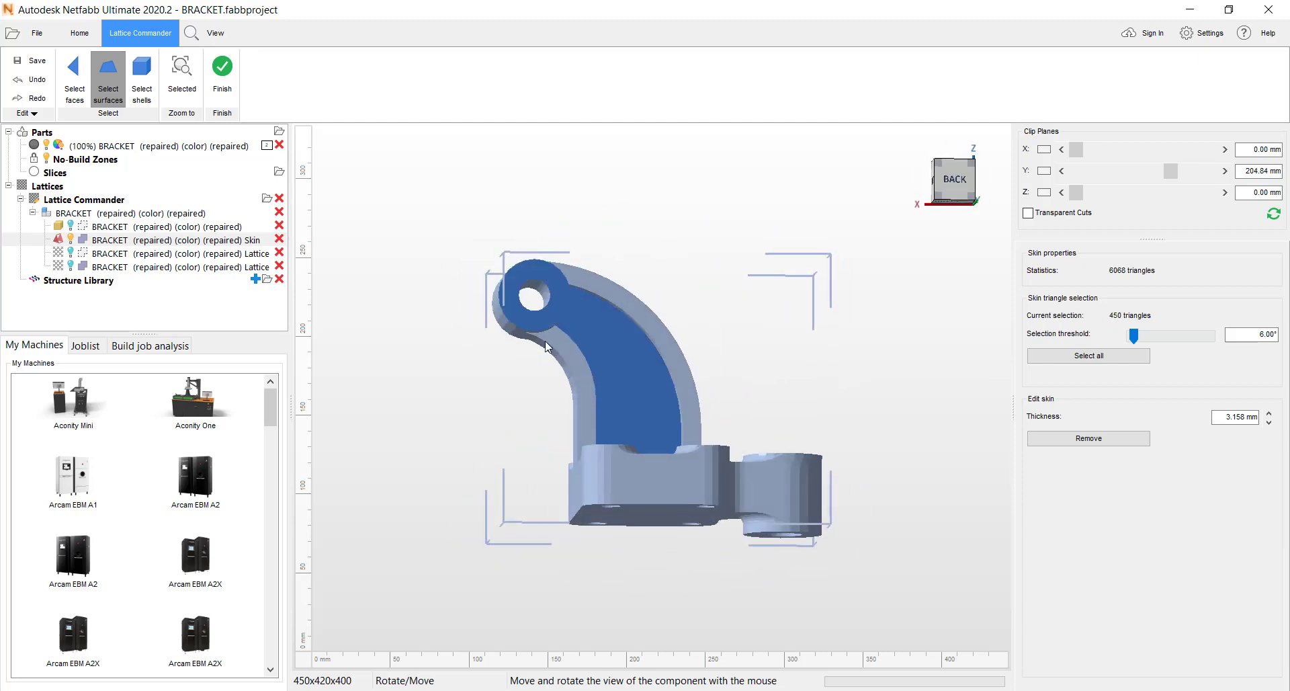
pyautogui.click(1102, 440)
# - Select the shell around the boss hole and set its skin thickness to 5.000 mm
pyautogui.scroll(4, 577, 299)
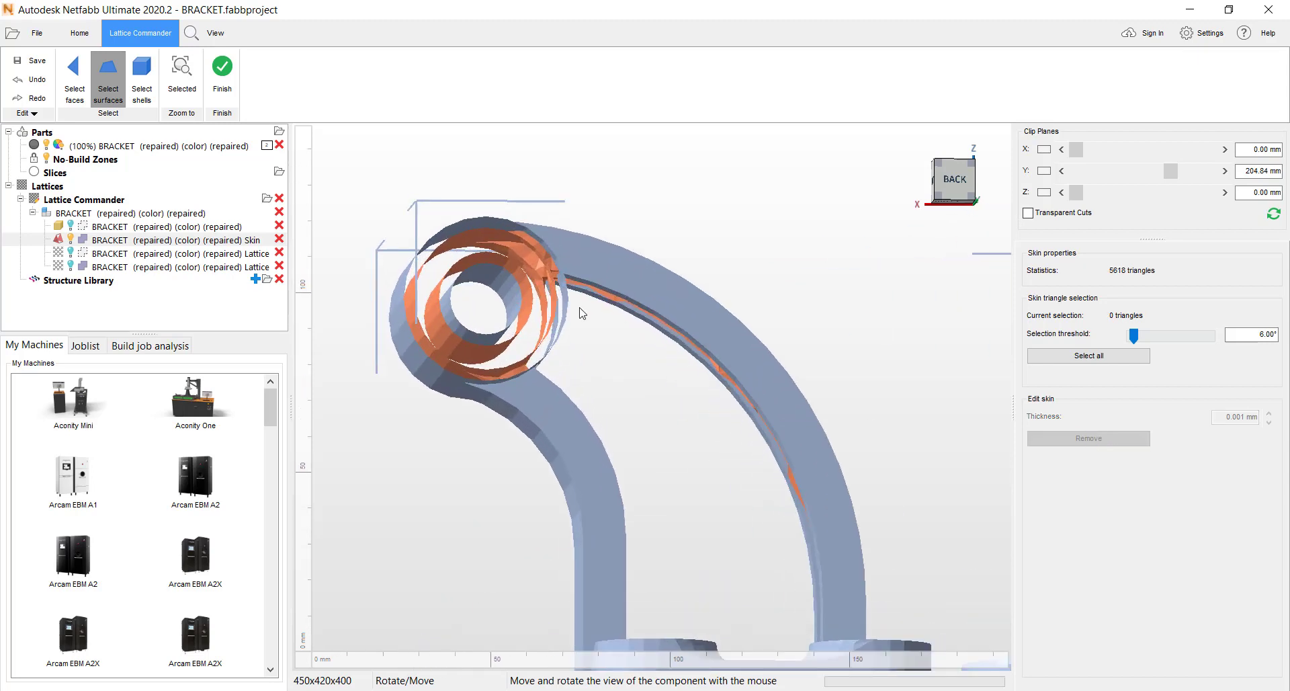
pyautogui.scroll(-2, 634, 285)
pyautogui.moveTo(636, 281)
pyautogui.mouseDown(button='right')
pyautogui.moveTo(623, 287)
pyautogui.moveTo(622, 269)
pyautogui.mouseUp(button='right')
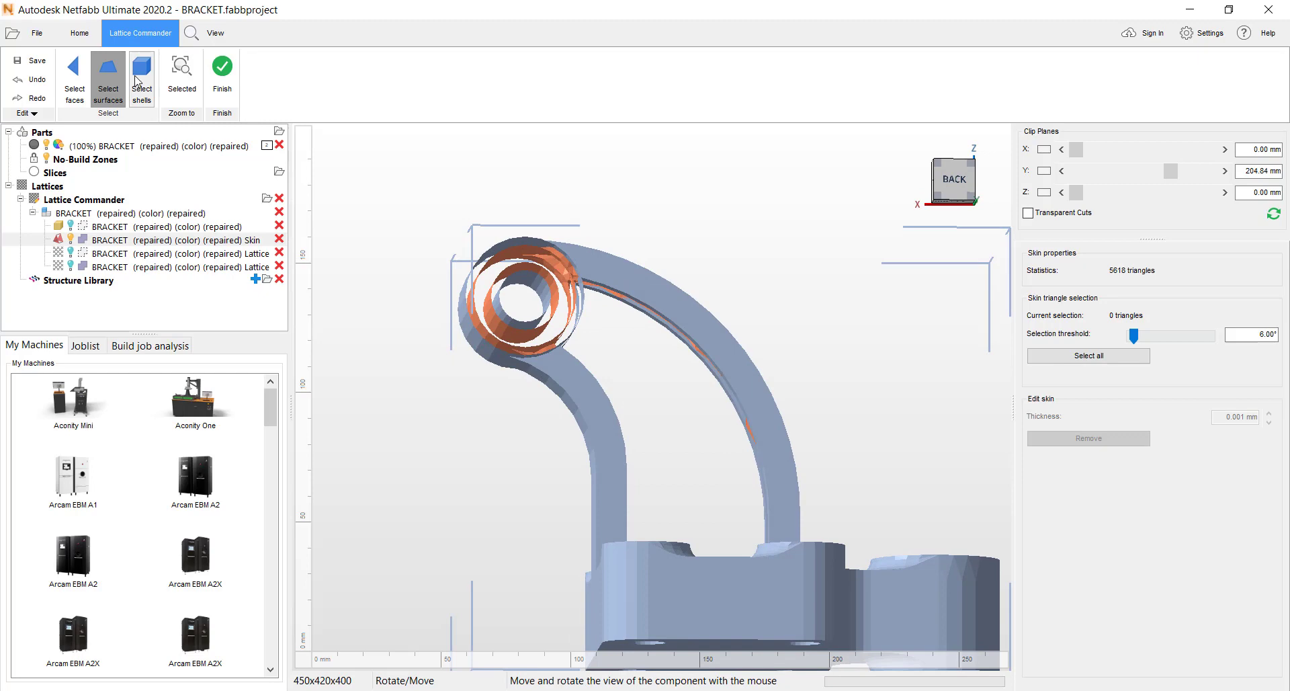
pyautogui.click(137, 79)
pyautogui.click(540, 285)
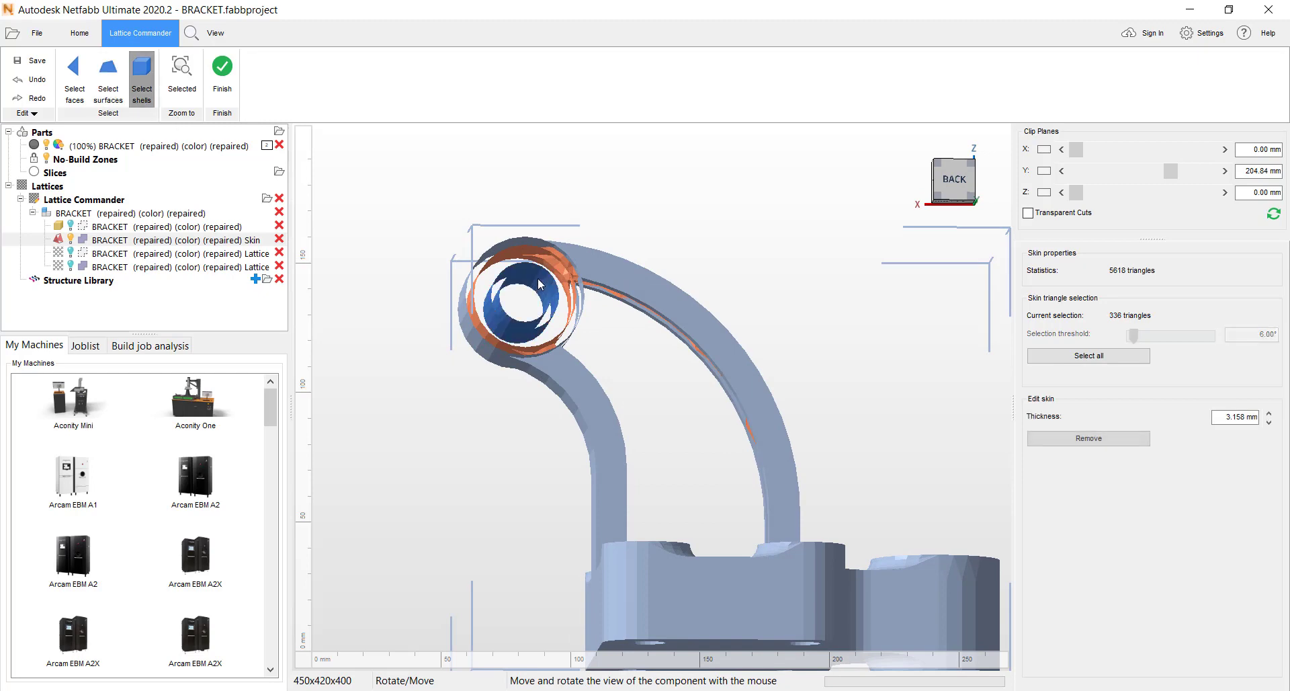
pyautogui.click(1258, 416)
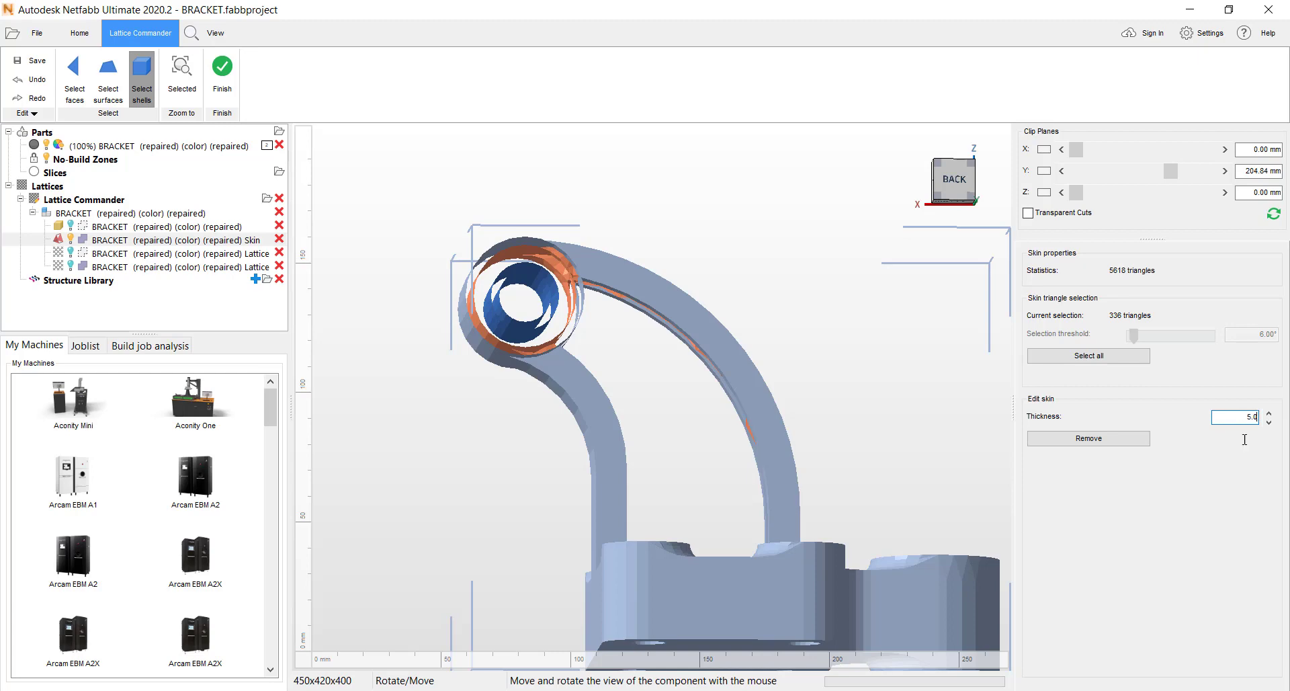
pyautogui.press('Return')
# - Show the bracket mesh and both lattice bodies together with the skin, and finish editing the skin
pyautogui.moveTo(651, 337); pyautogui.dragTo(432, 283, button='right')
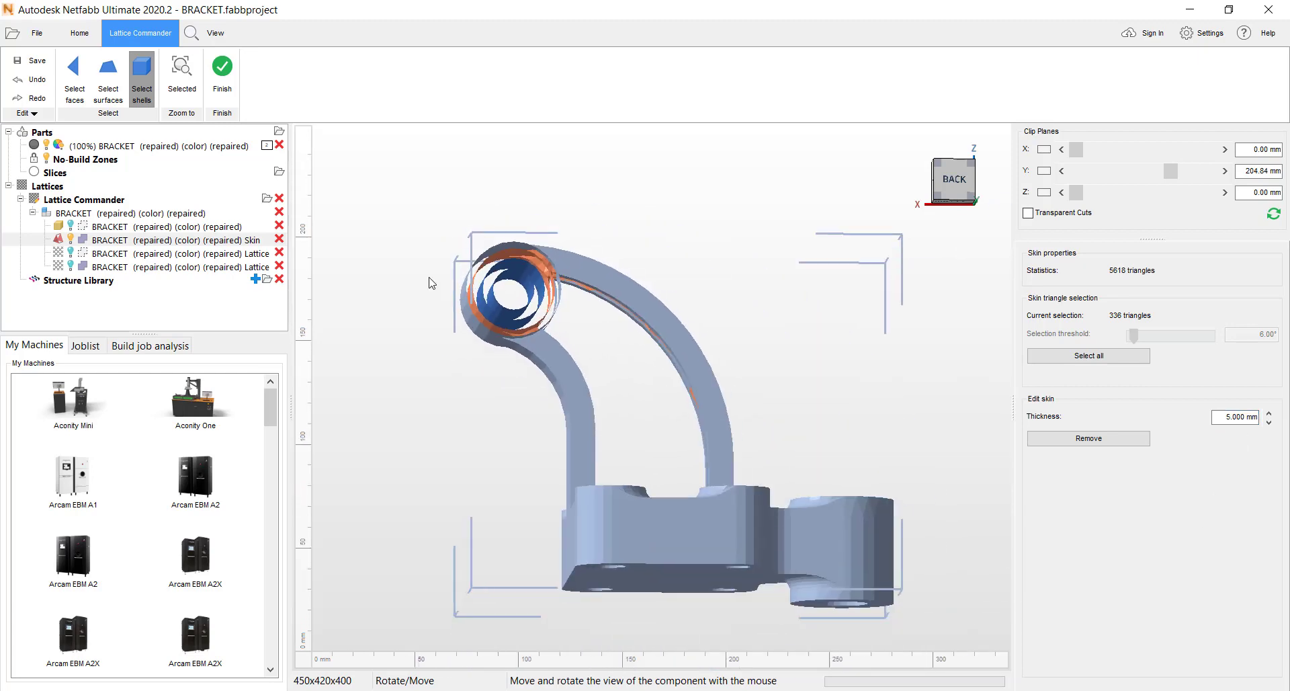
pyautogui.click(71, 225)
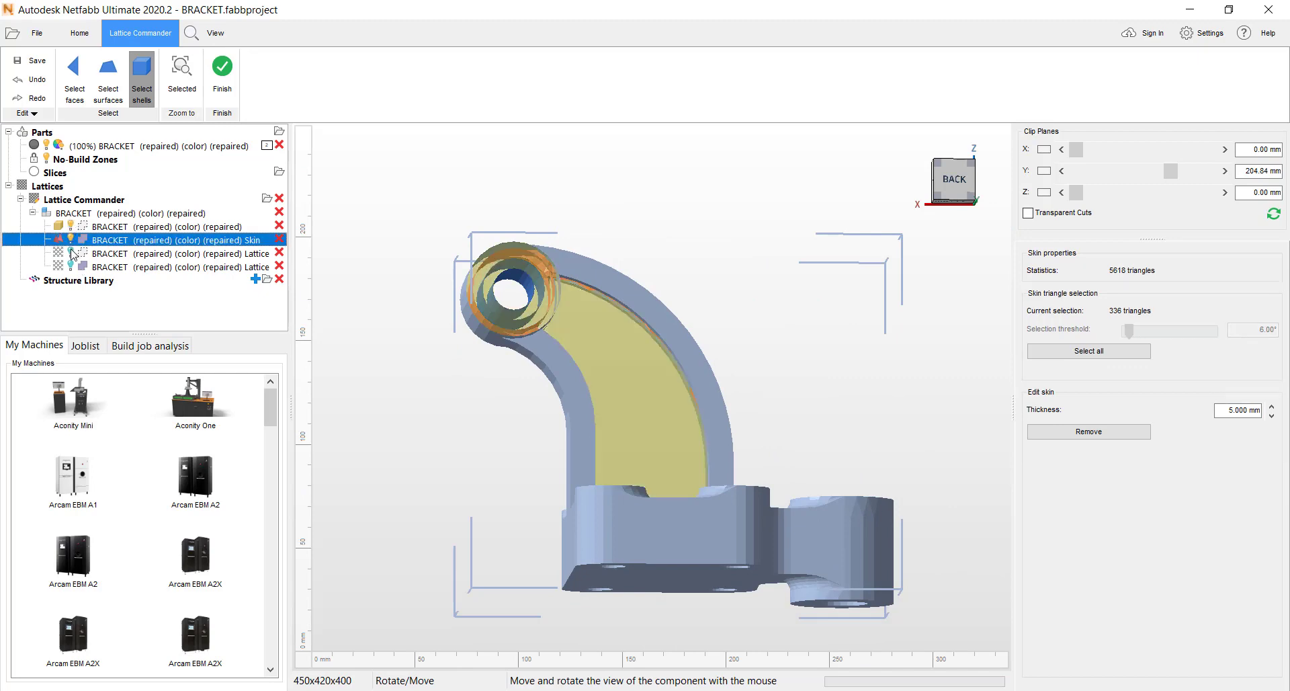
pyautogui.click(71, 253)
pyautogui.click(70, 267)
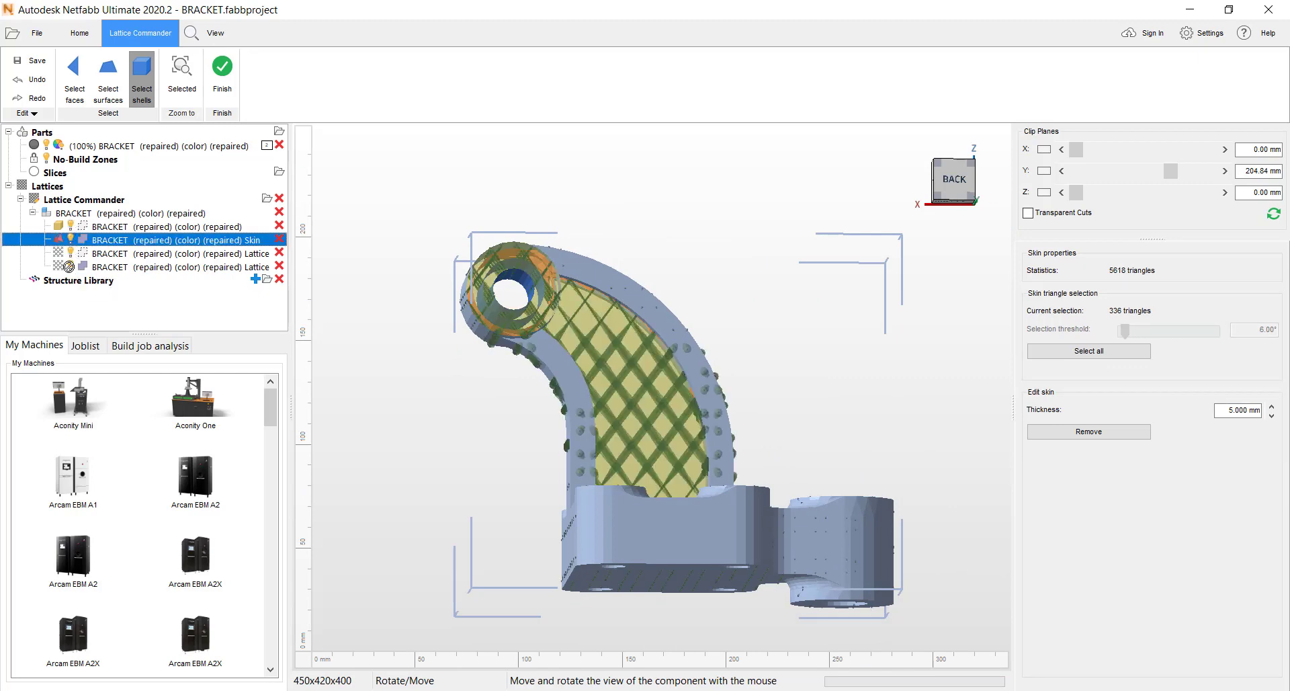
pyautogui.moveTo(514, 351); pyautogui.dragTo(800, 343, button='right')
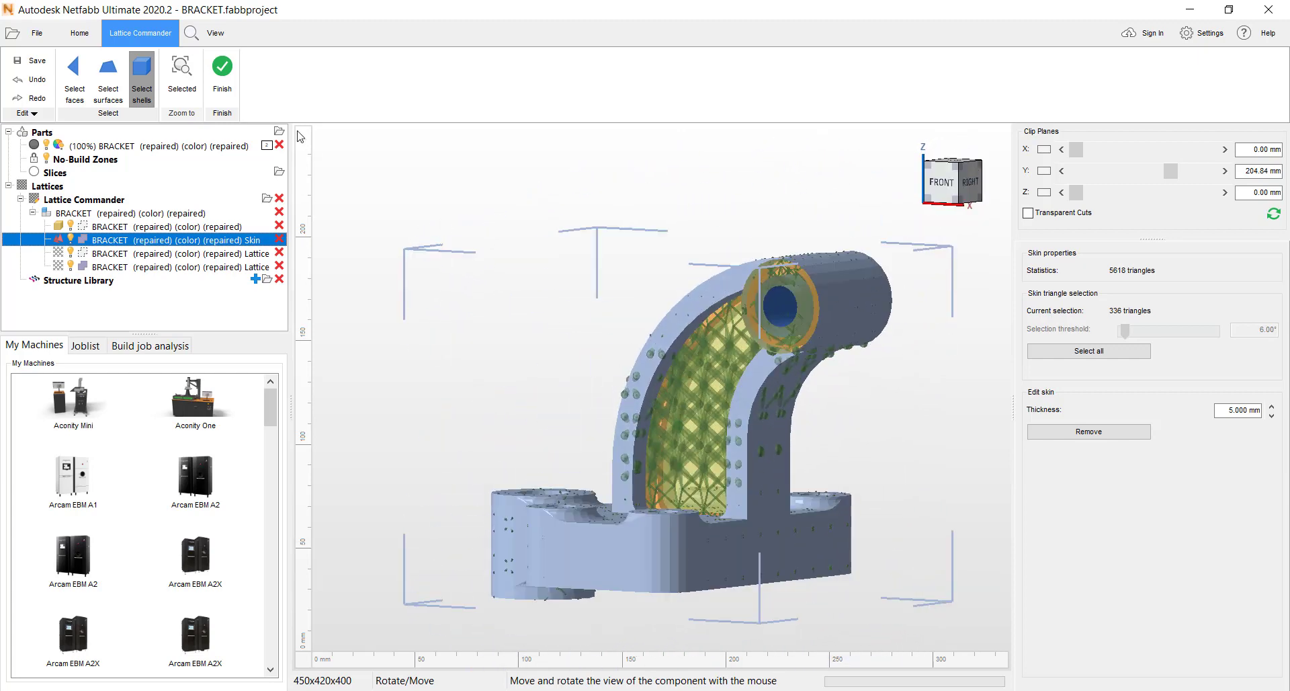
pyautogui.click(222, 67)
# - Open the bracket component's properties and set the mesh body's part generation role to Trim
pyautogui.moveTo(571, 302); pyautogui.dragTo(639, 314, button='right')
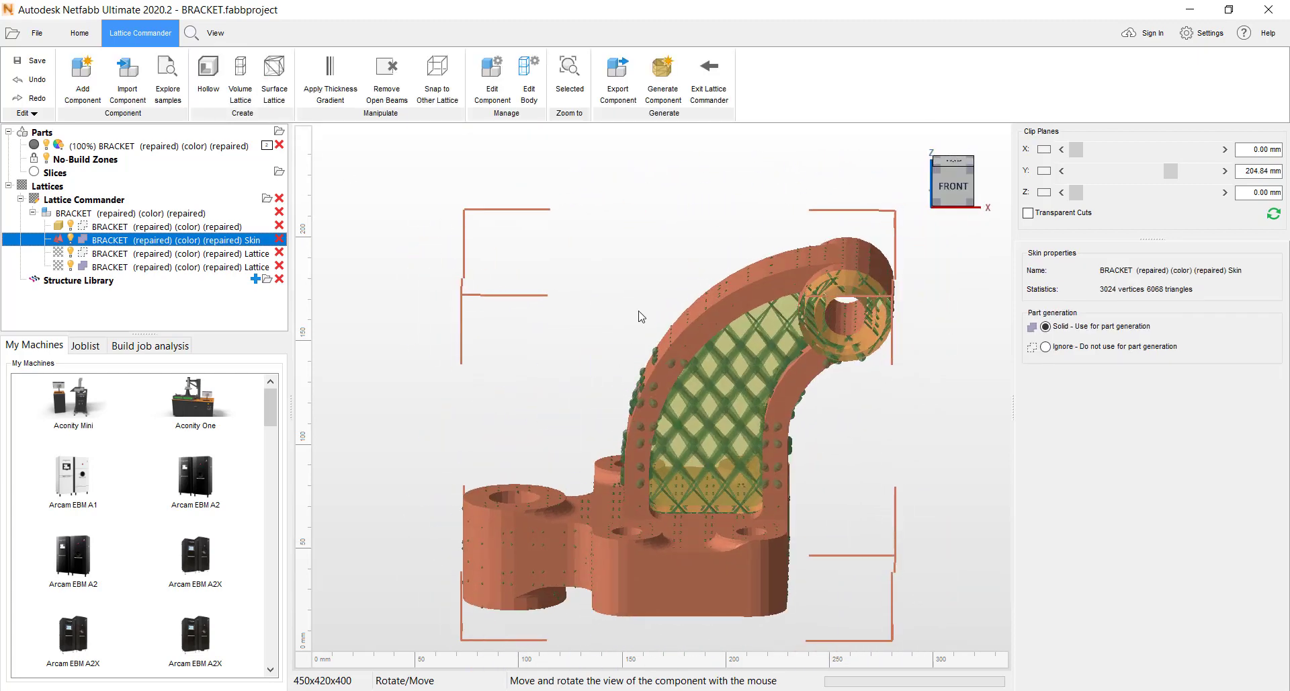
pyautogui.moveTo(623, 334); pyautogui.dragTo(599, 306, button='middle')
pyautogui.scroll(-1, 600, 307)
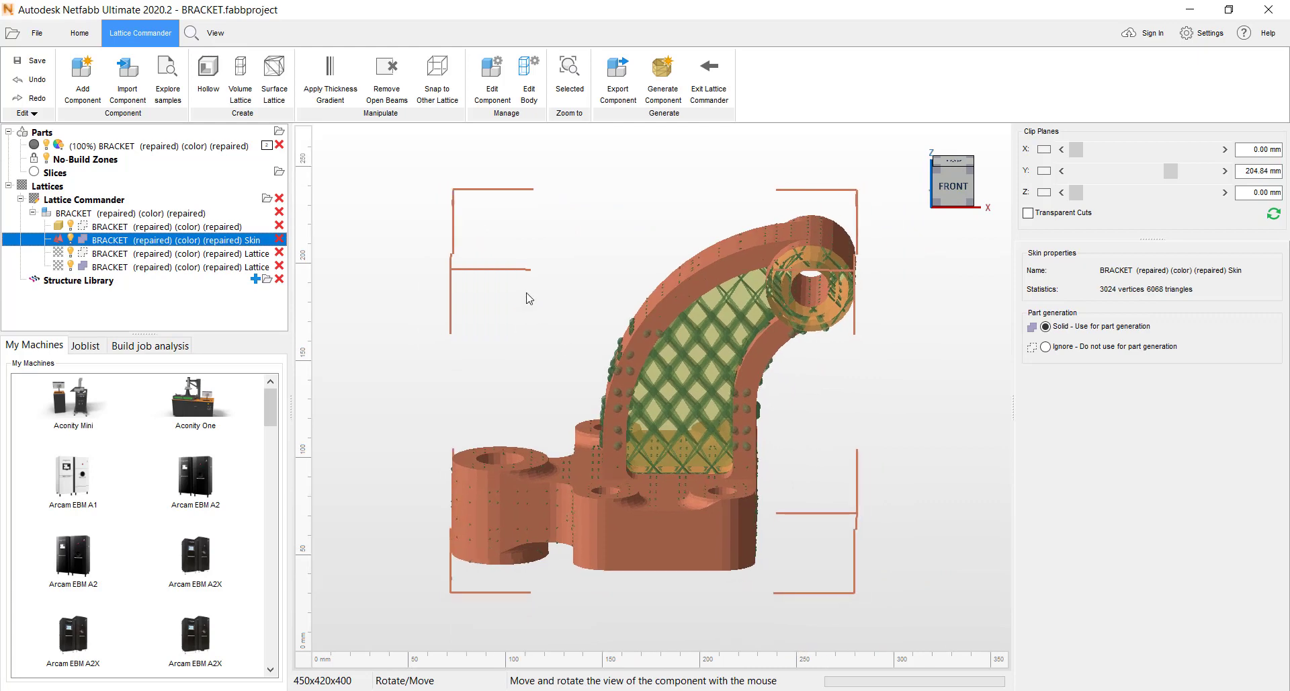
pyautogui.click(489, 82)
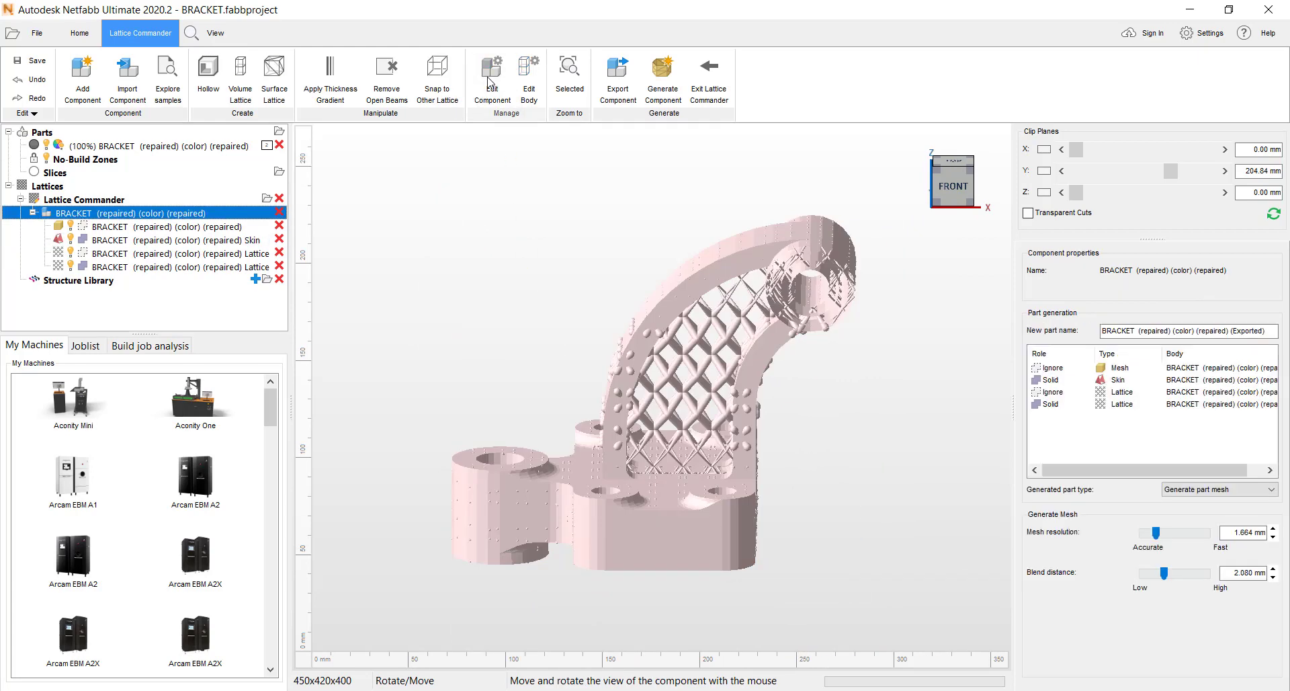
pyautogui.moveTo(604, 452); pyautogui.dragTo(587, 420, button='right')
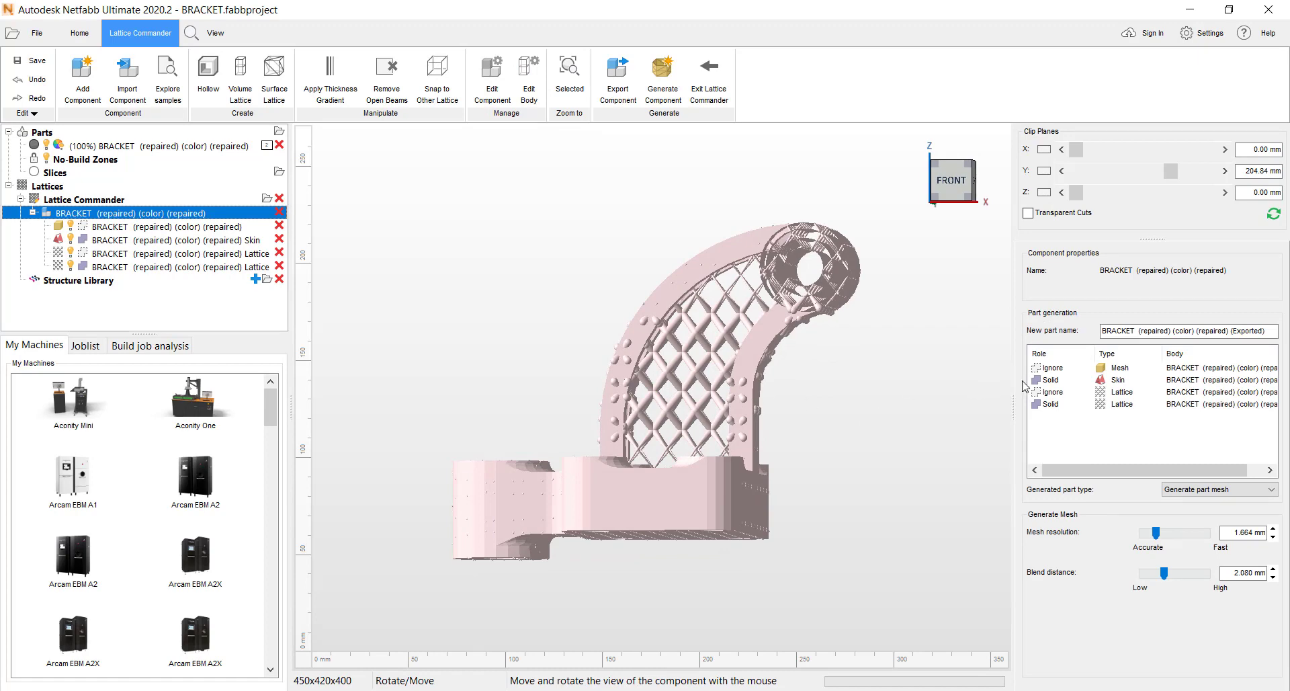
pyautogui.click(1053, 370)
pyautogui.click(1053, 370)
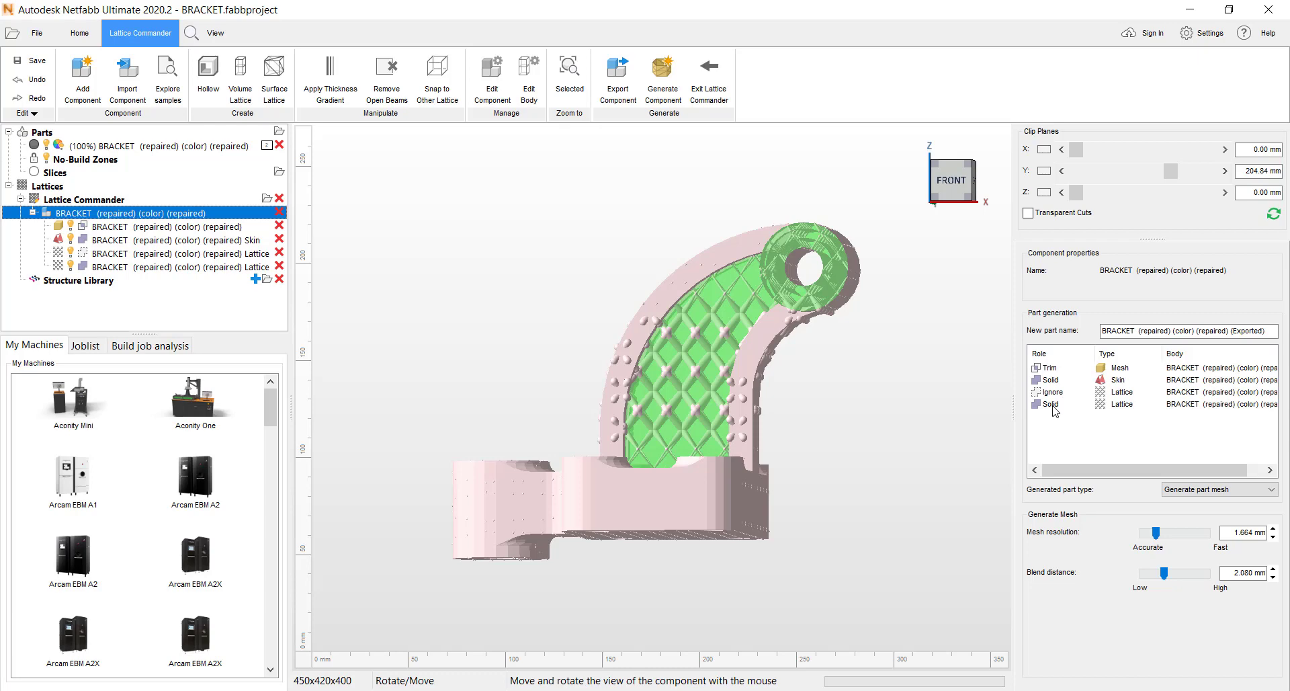
# - Set the generated part type to Generate part mesh (legacy) and generate the component
pyautogui.click(1271, 489)
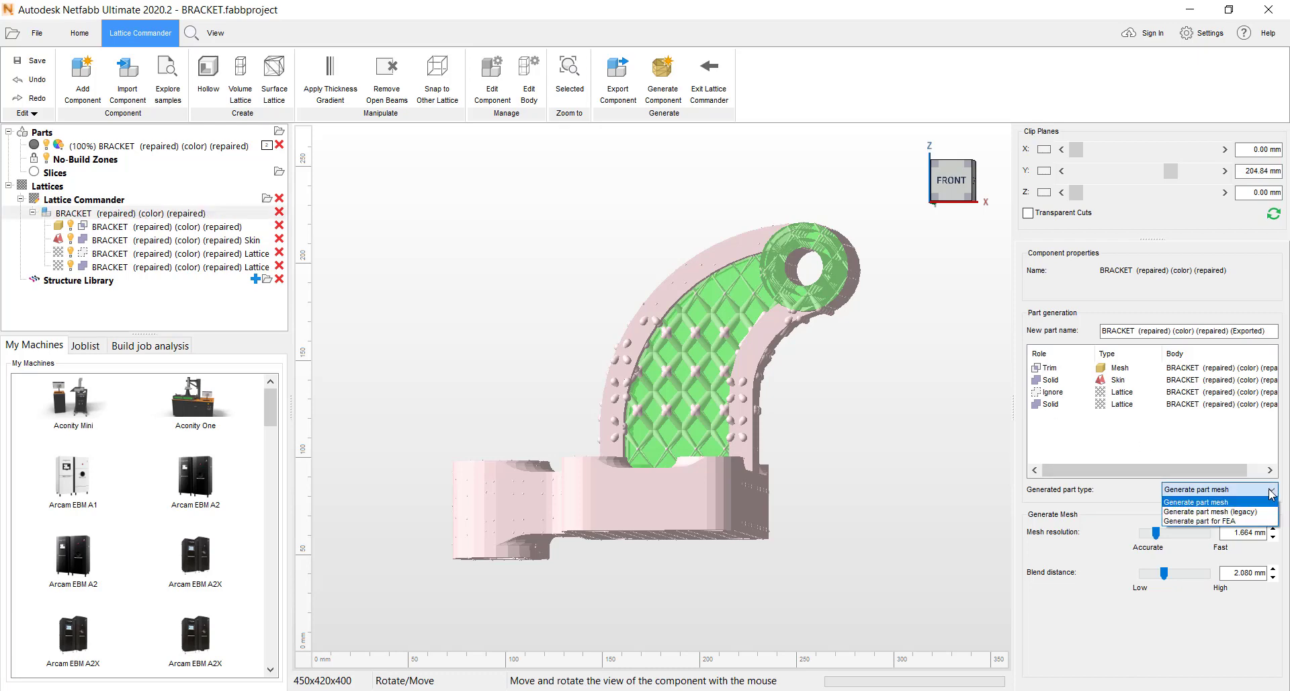
pyautogui.click(1233, 512)
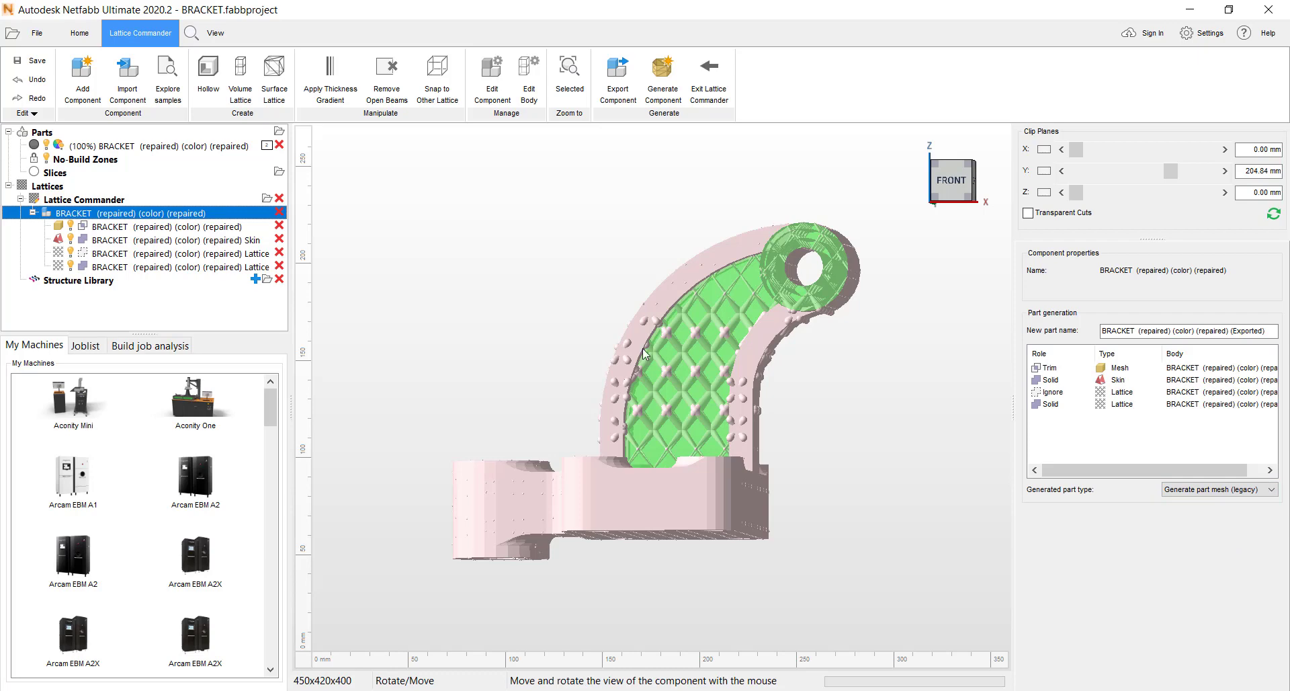
pyautogui.moveTo(643, 348); pyautogui.dragTo(669, 382)
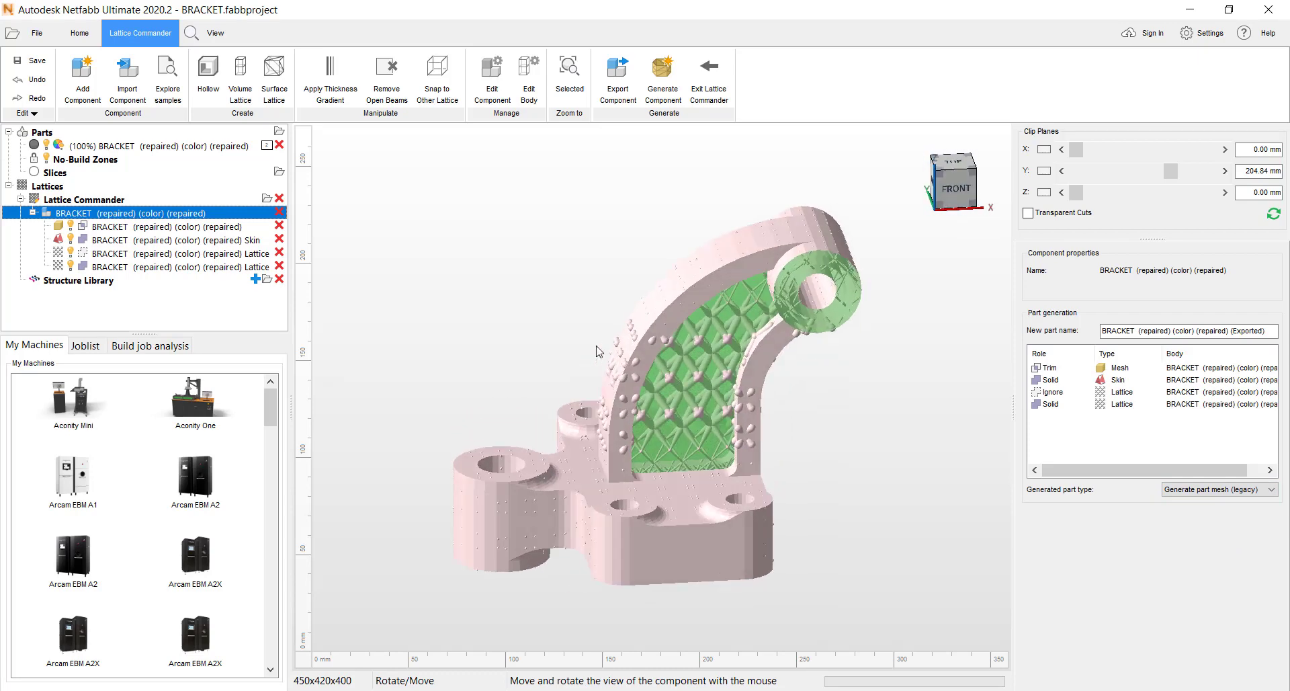
pyautogui.click(659, 73)
pyautogui.click(658, 70)
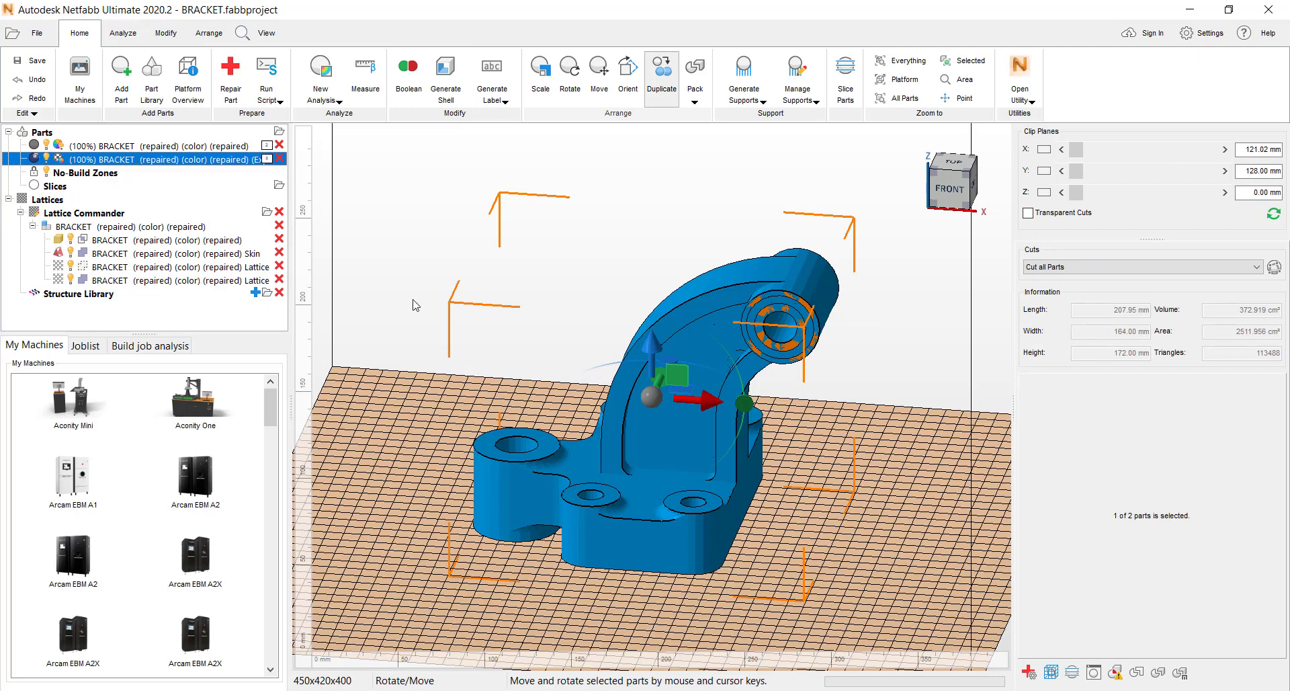
# - Hide the lattice component's bodies and the original bracket part, and select the exported bracket part
pyautogui.doubleClick(71, 281)
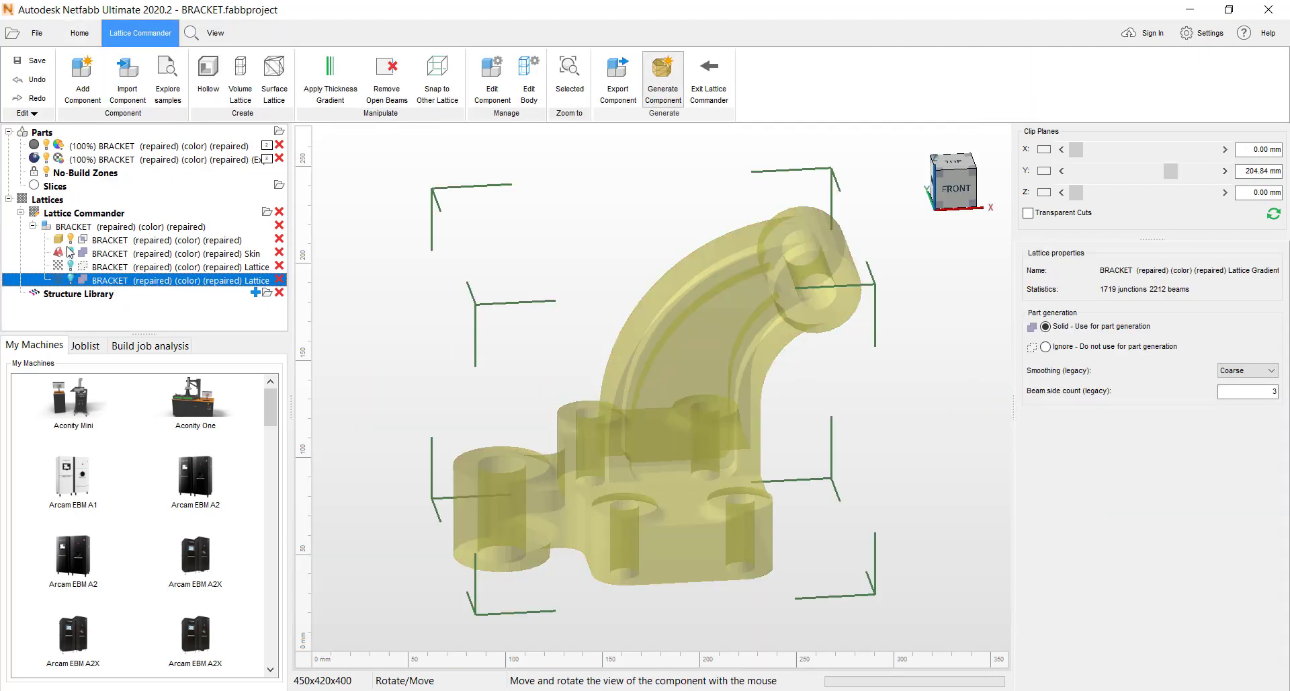
pyautogui.click(72, 239)
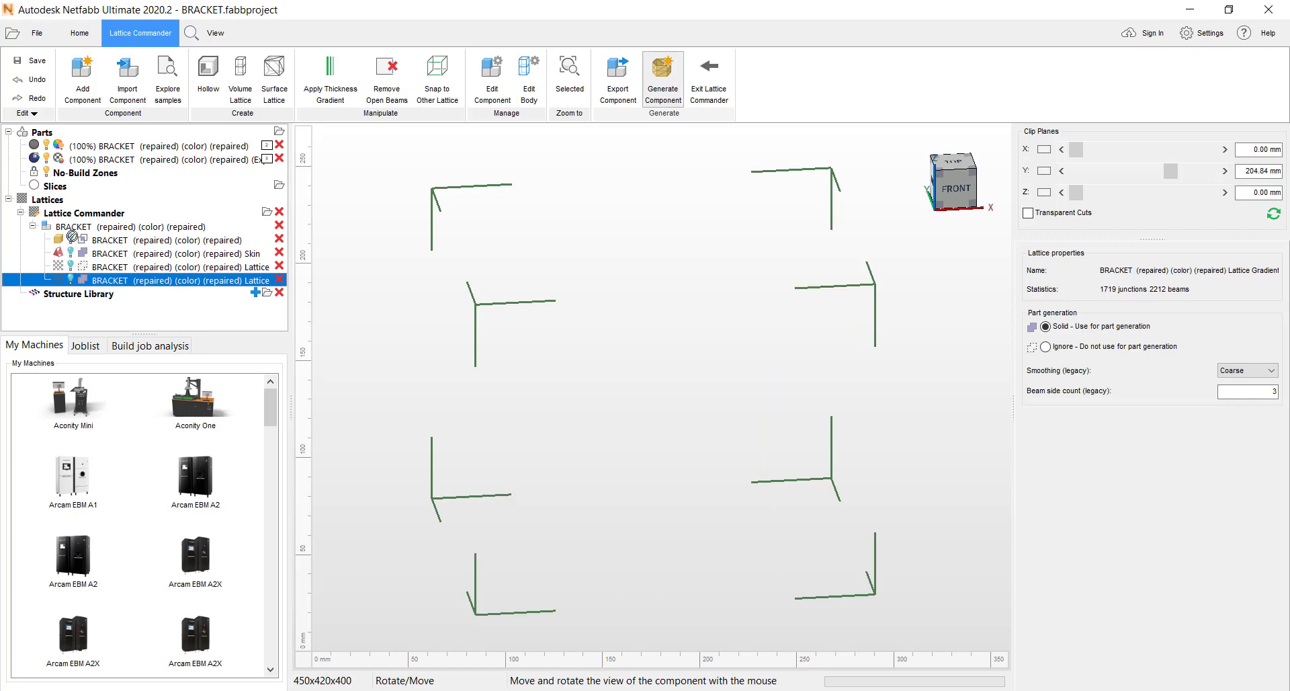
pyautogui.click(47, 147)
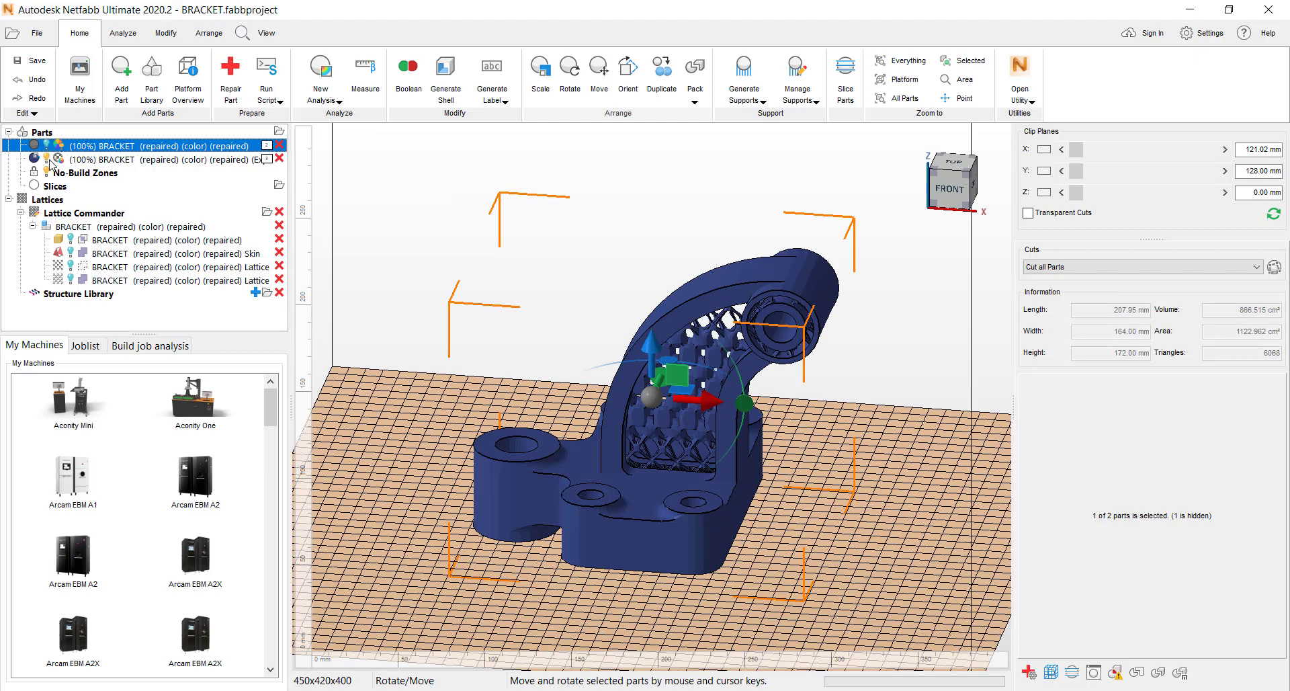
pyautogui.click(85, 161)
# - Examine the generated bracket's open side and lattice filling up close, and clear the part selection
pyautogui.moveTo(648, 415); pyautogui.dragTo(652, 399, button='right')
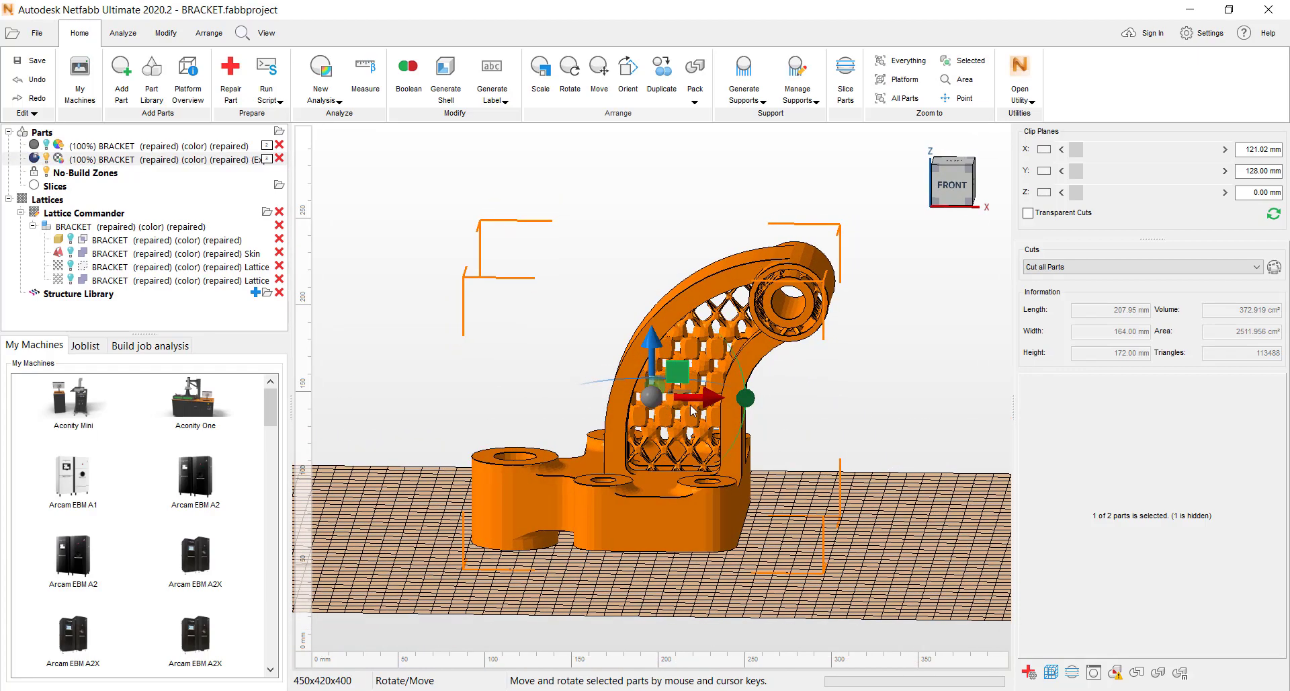
pyautogui.scroll(4, 694, 403)
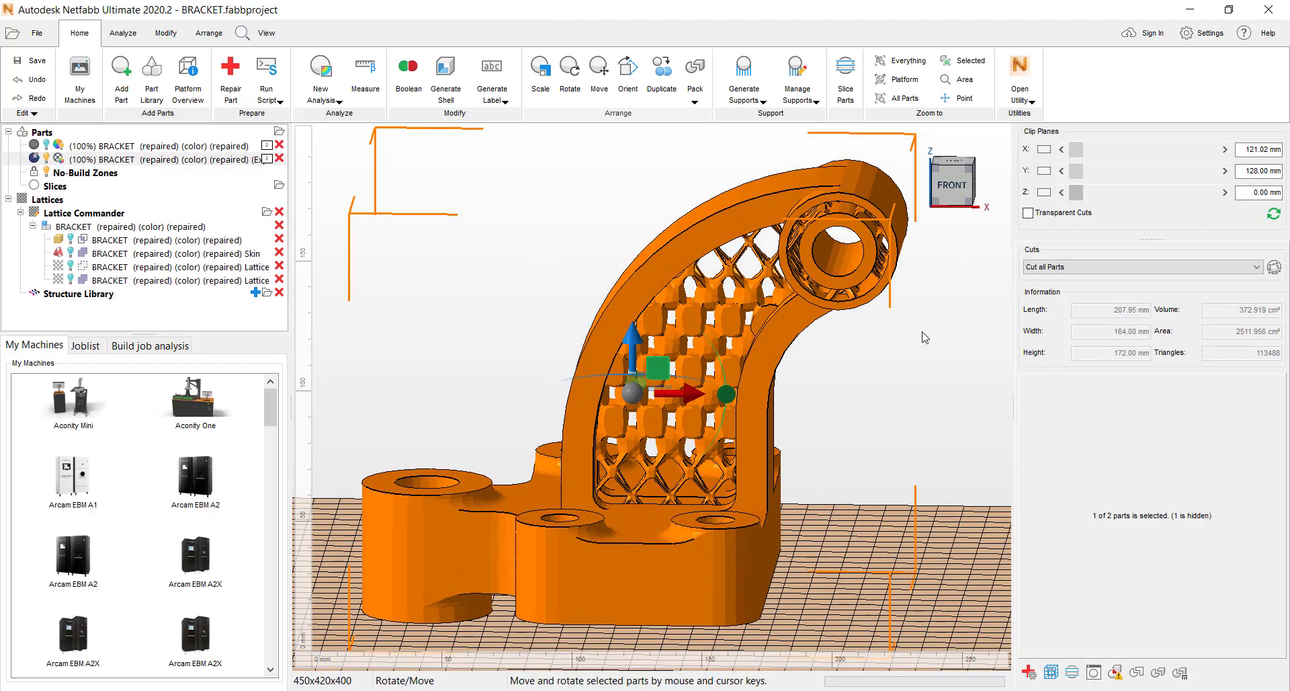
pyautogui.click(926, 293)
pyautogui.moveTo(678, 406); pyautogui.dragTo(636, 409, button='right')
# - Section the generated bracket with the Y clip plane at about 195.72 mm and examine the internal lattice from the front
pyautogui.click(1044, 172)
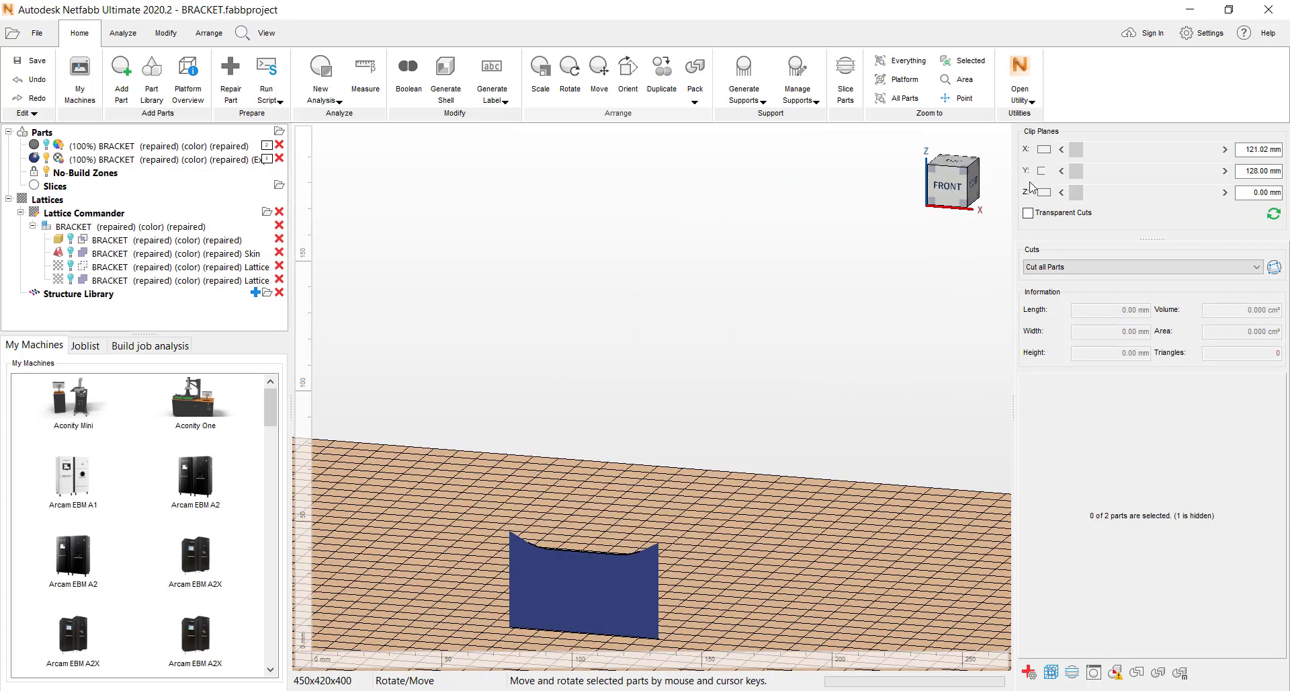
pyautogui.click(1045, 172)
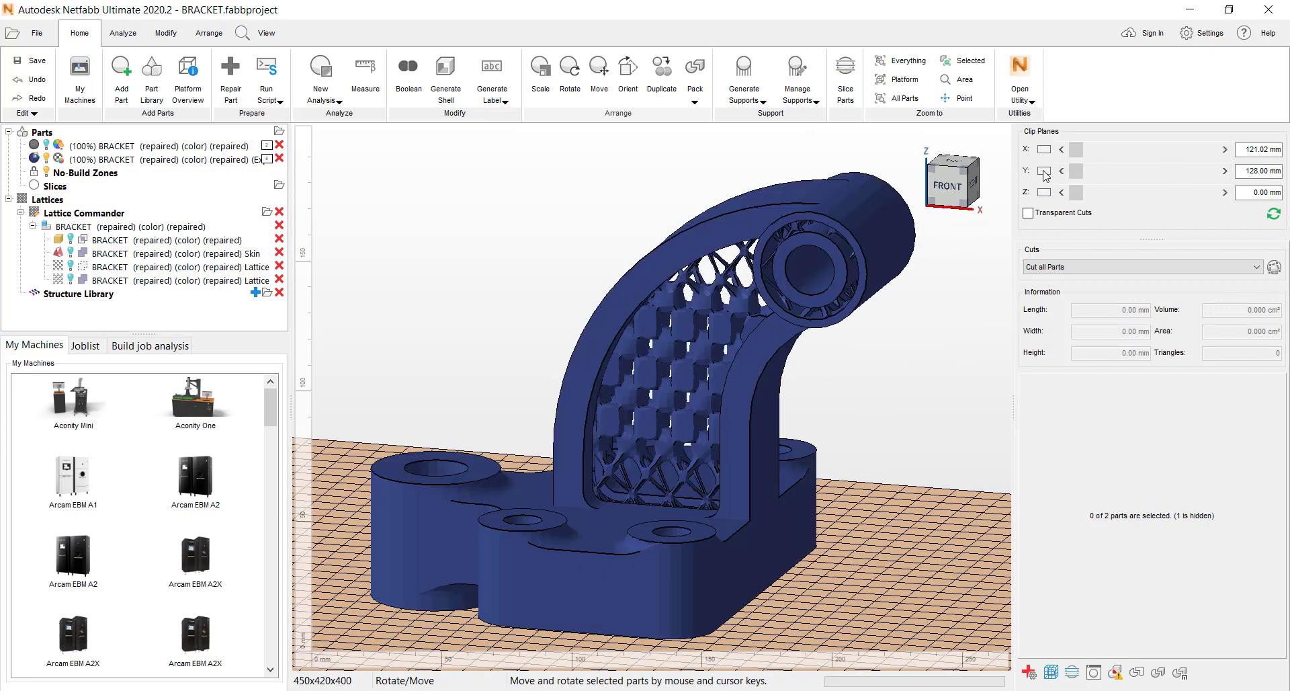
pyautogui.click(1044, 172)
pyautogui.moveTo(1077, 172); pyautogui.dragTo(1134, 176)
pyautogui.moveTo(800, 290); pyautogui.dragTo(811, 264, button='right')
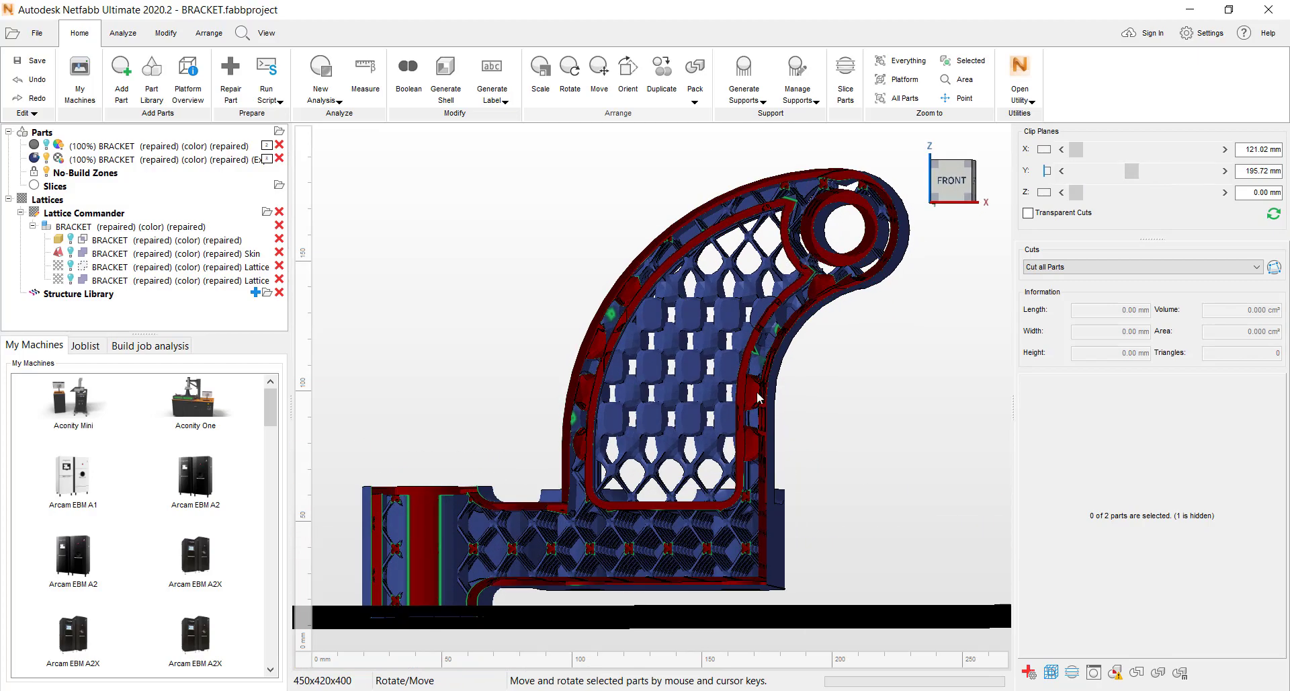
pyautogui.scroll(2, 690, 422)
pyautogui.scroll(-4, 699, 377)
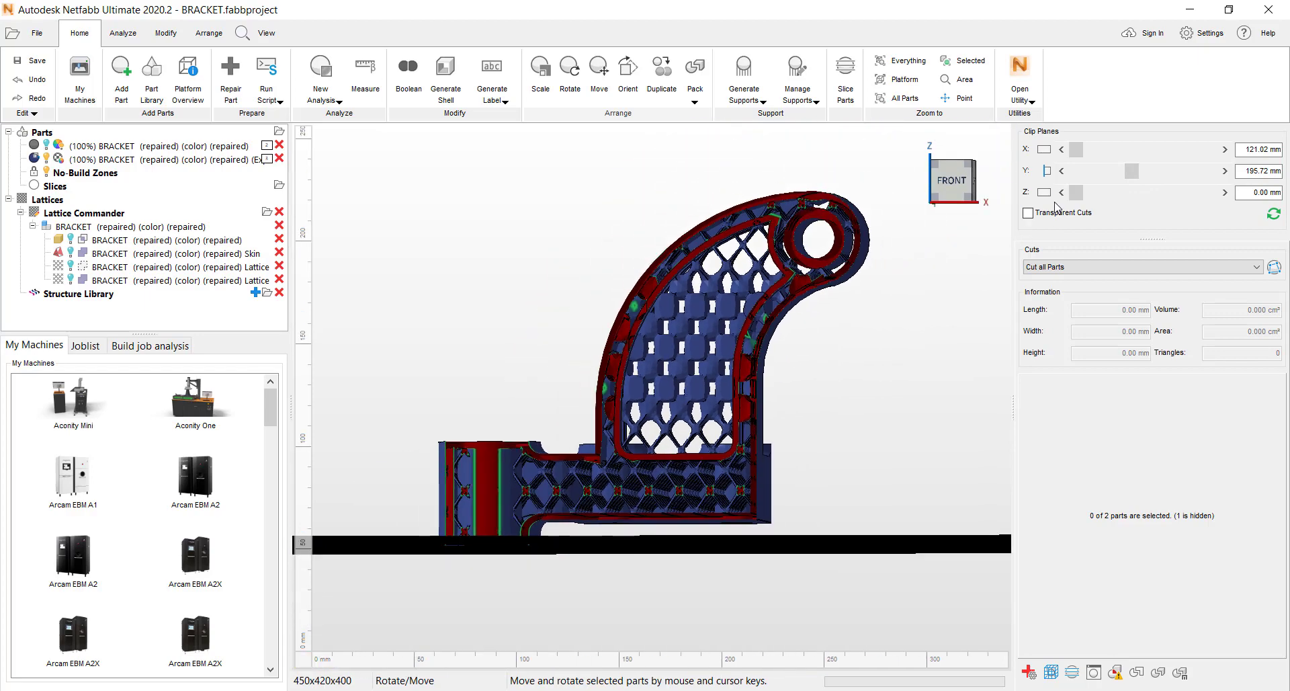
# - Turn off the Y clip plane and view the whole generated bracket from an angle and from the raised front
pyautogui.click(1043, 172)
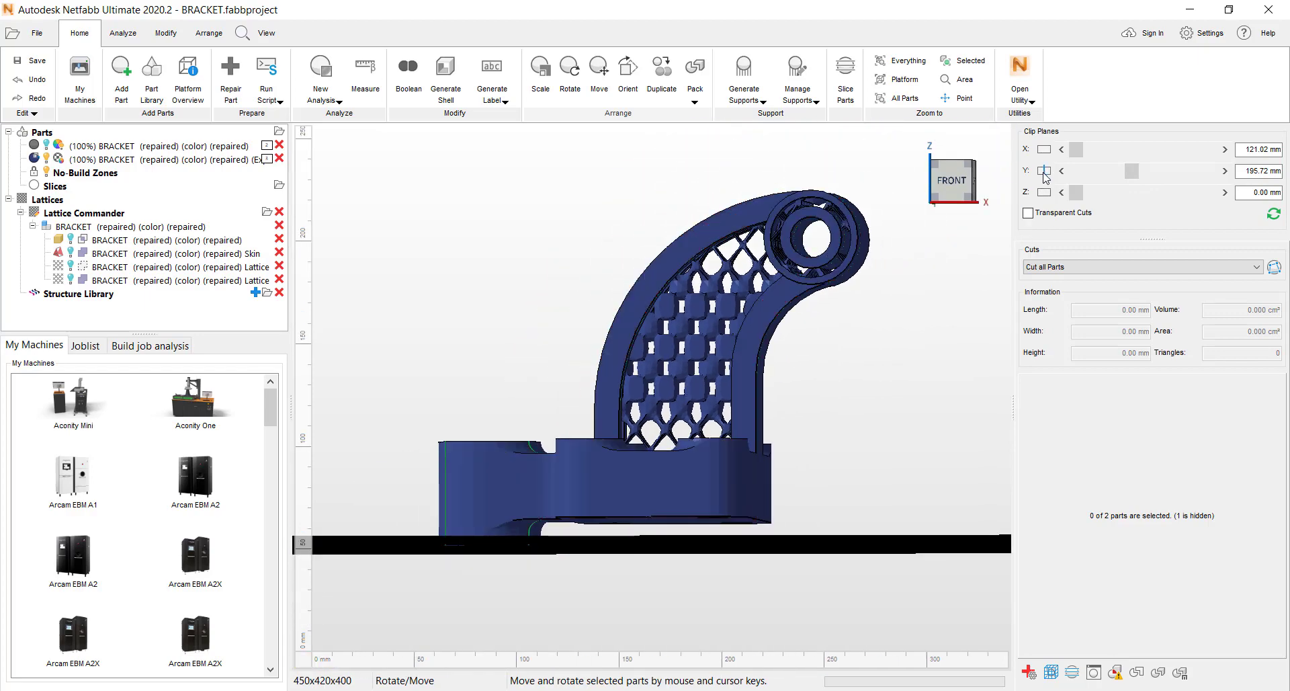
pyautogui.moveTo(785, 382); pyautogui.dragTo(692, 372, button='right')
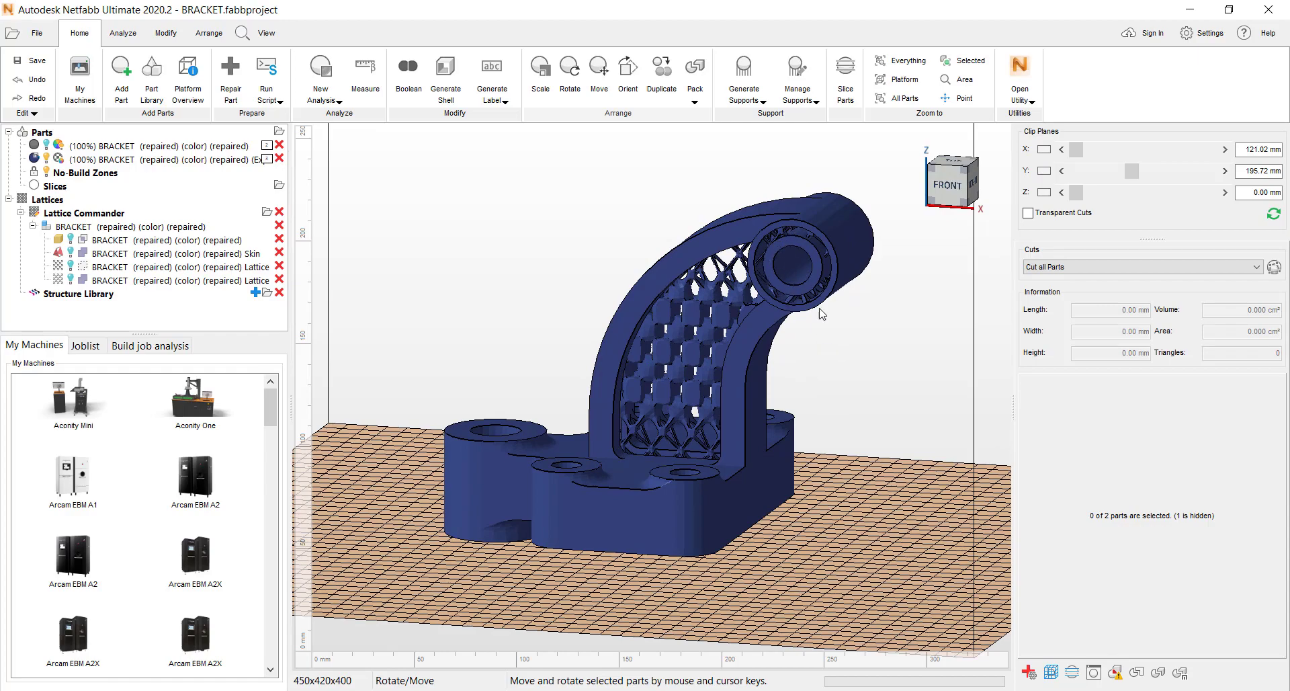
pyautogui.moveTo(874, 363); pyautogui.dragTo(935, 406, button='right')
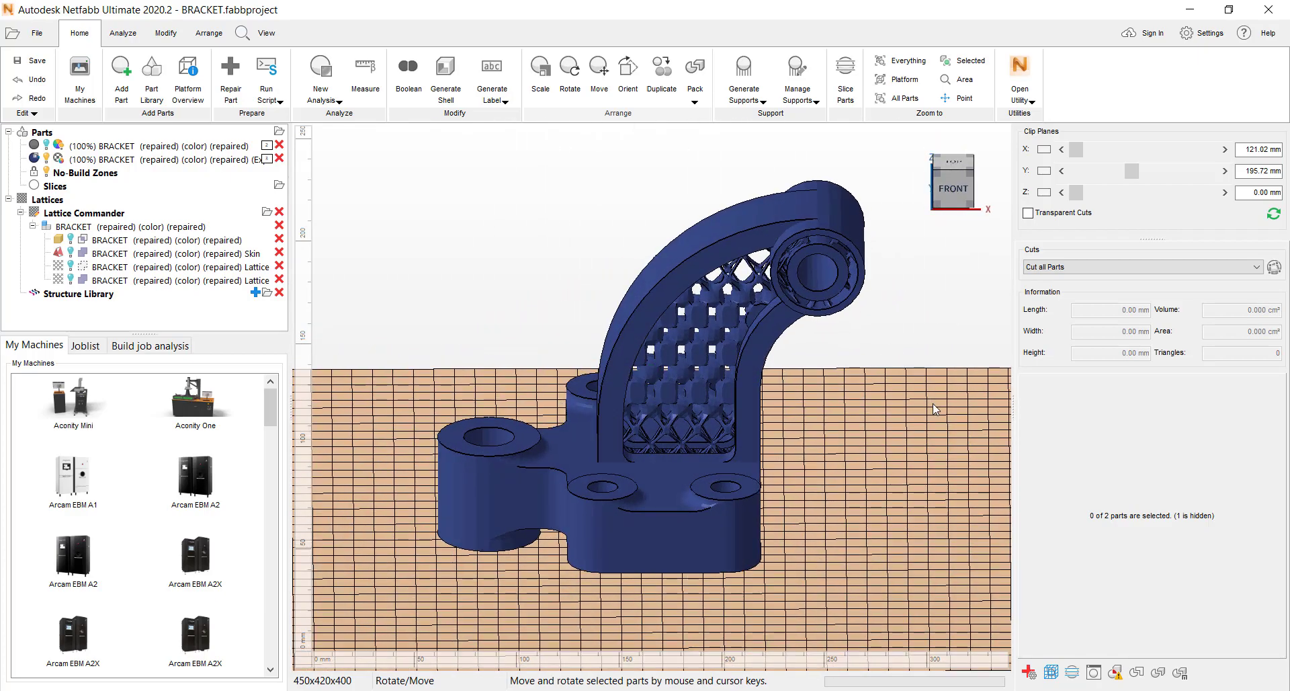